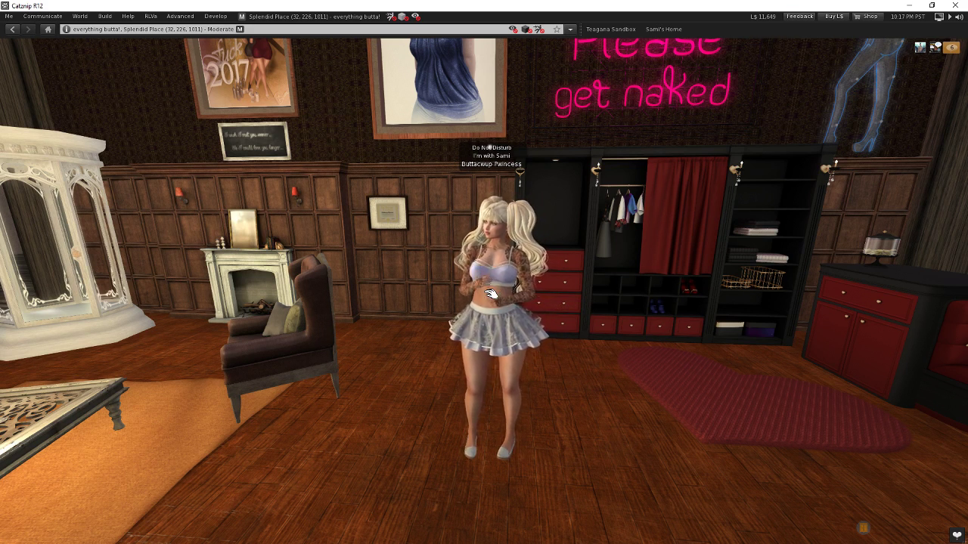
Step: Open the inventory and collapse the fastaccess and #RLV folders
key("ctrl+i")
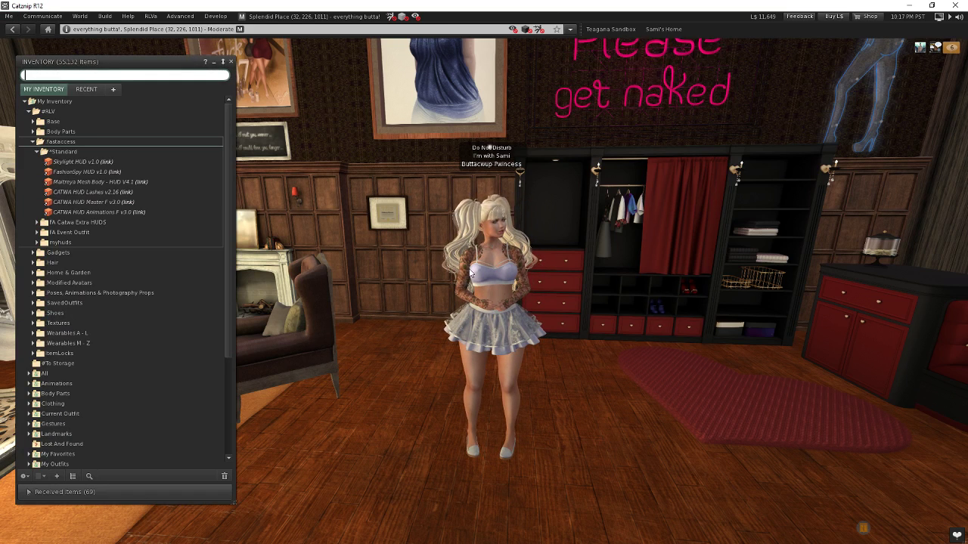
left_click(66, 141)
double_click(65, 141)
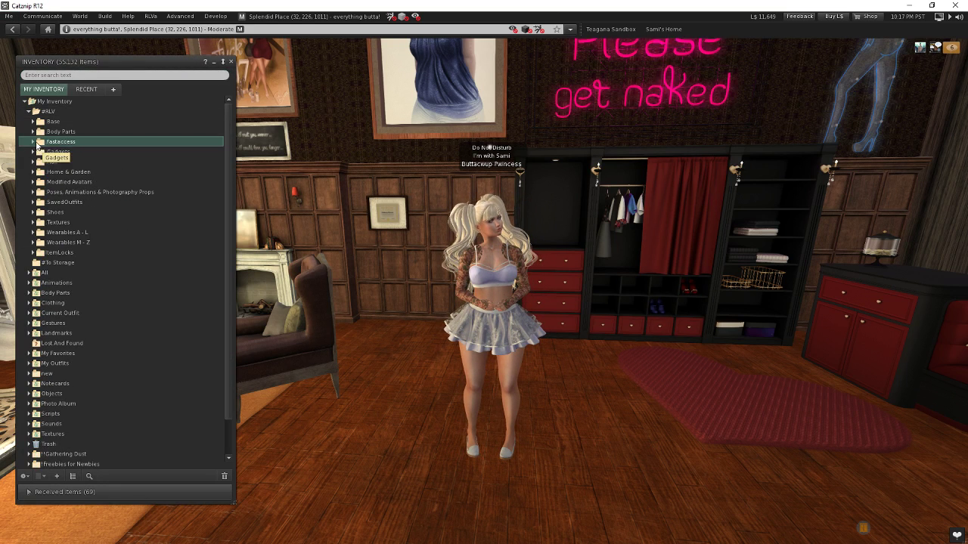
double_click(66, 111)
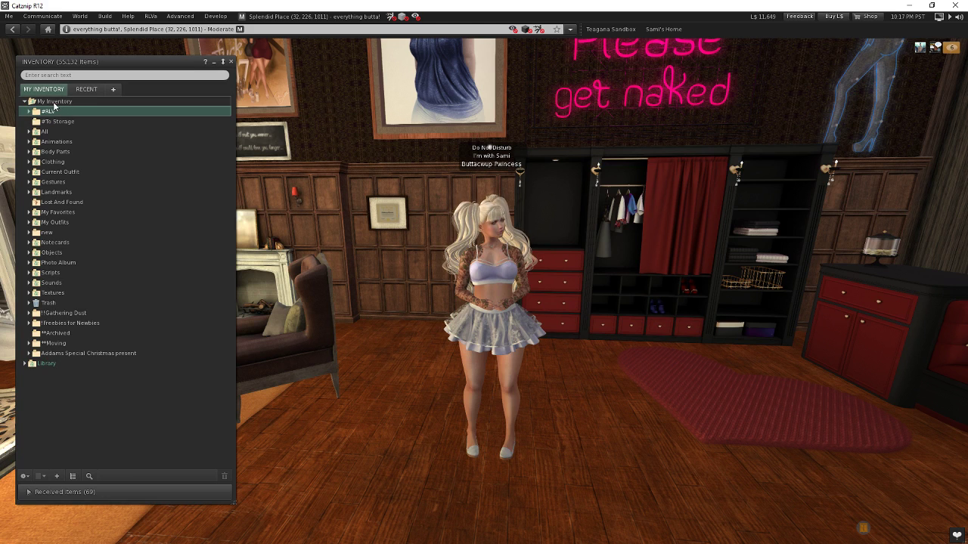
Step: Create a folder named "!!New Purchases" directly under My Inventory
right_click(60, 102)
left_click(82, 107)
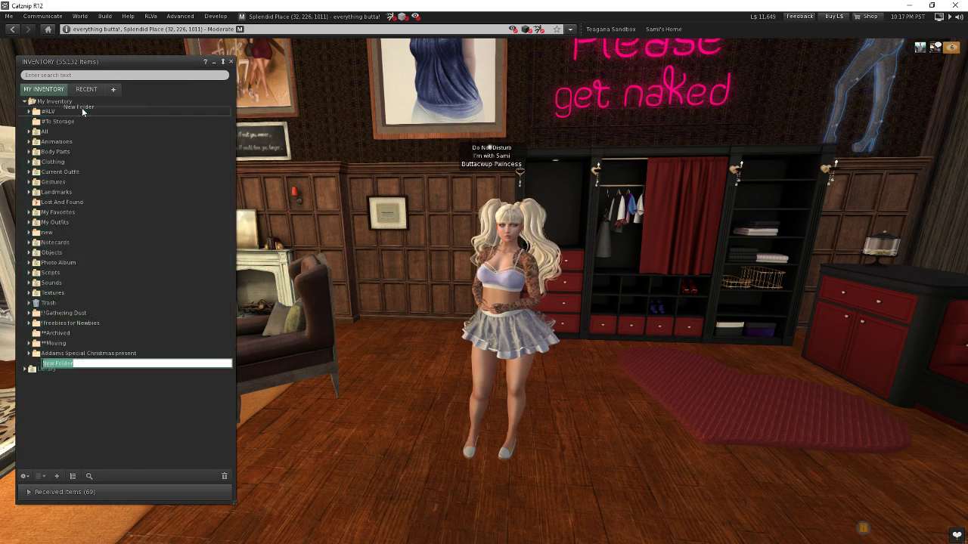
type("!!")
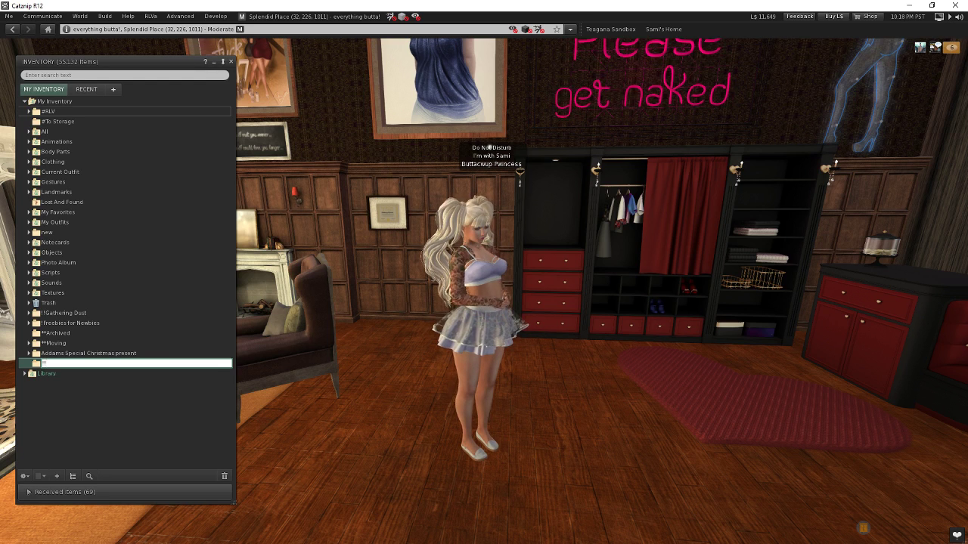
type("New Purchases")
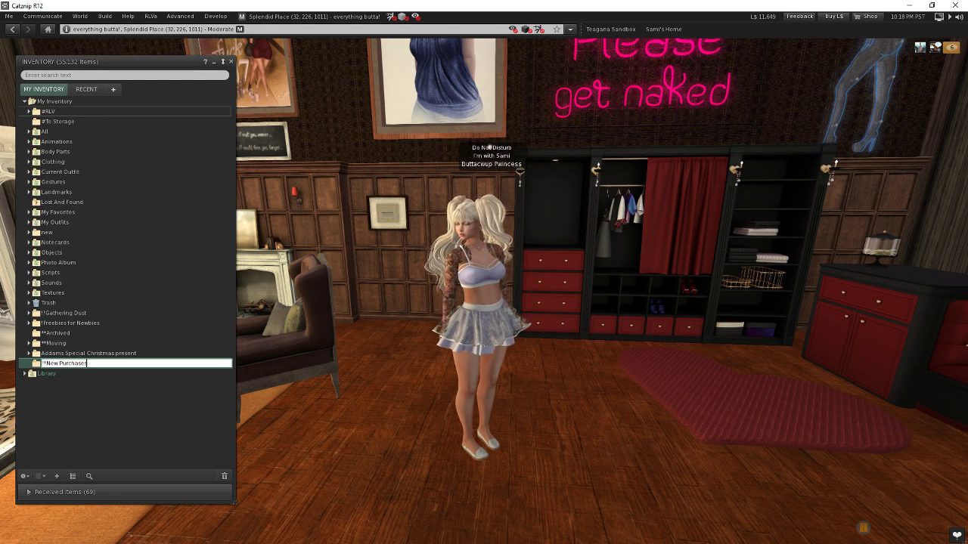
key("Return")
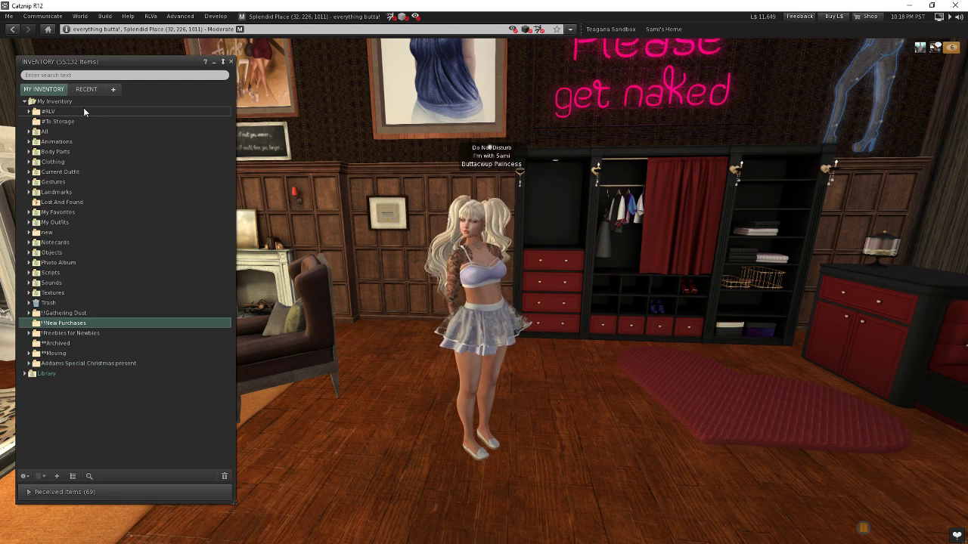
Step: Show the !!New Purchases folder as a system folder
right_click(56, 327)
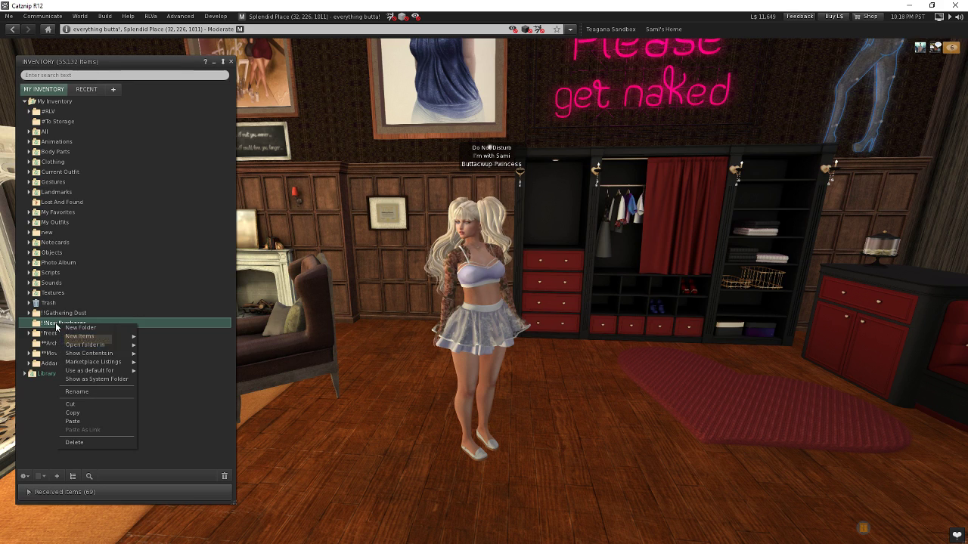
left_click(94, 381)
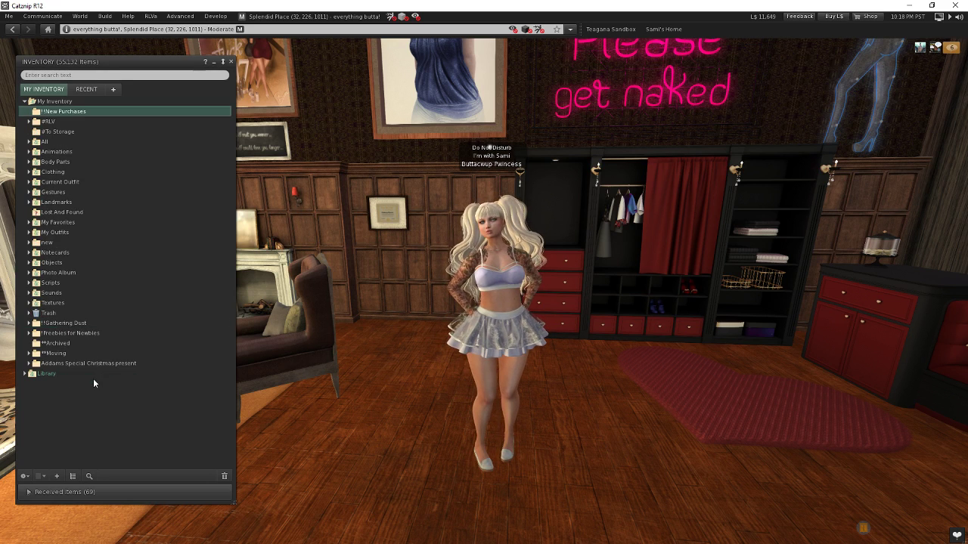
right_click(62, 113)
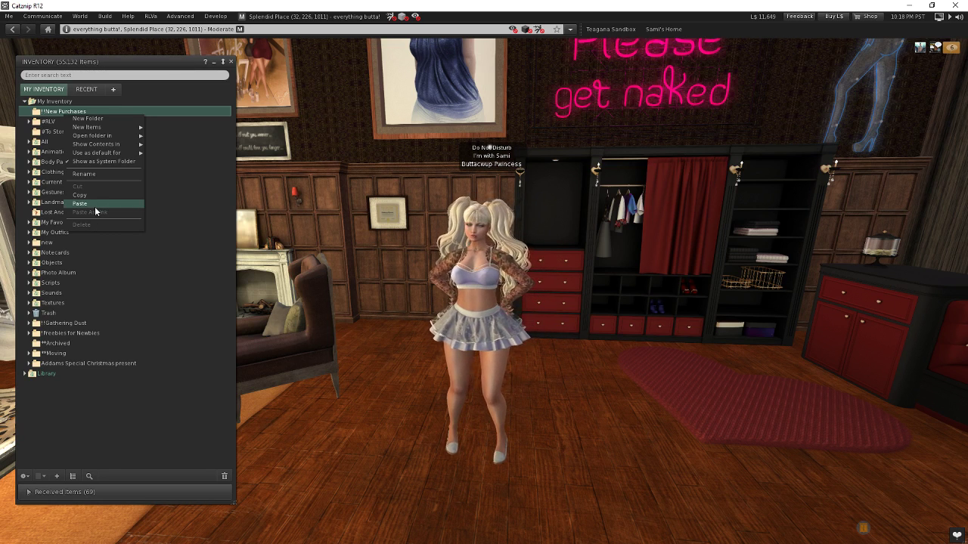
left_click(48, 112)
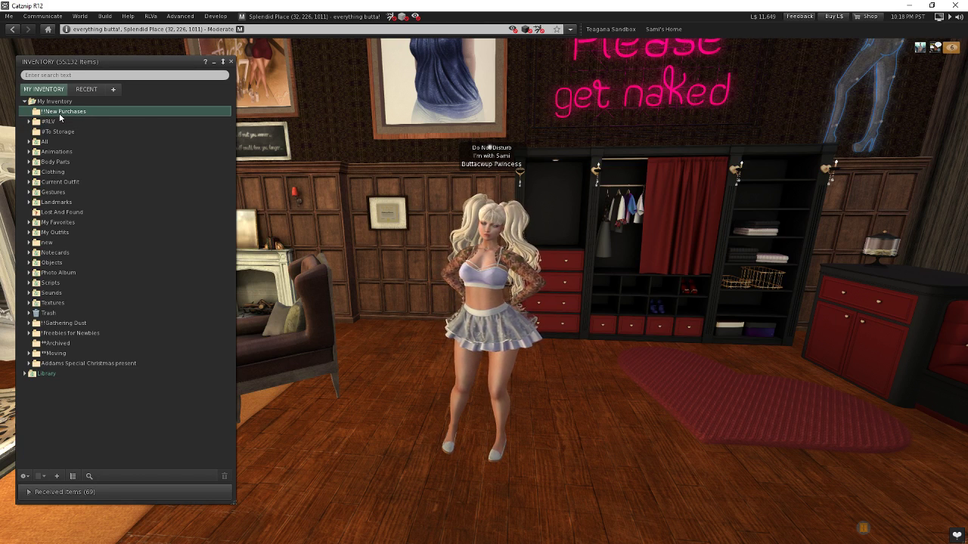
Step: Create a subfolder named "Demos" inside the !!New Purchases folder
right_click(60, 113)
left_click(106, 116)
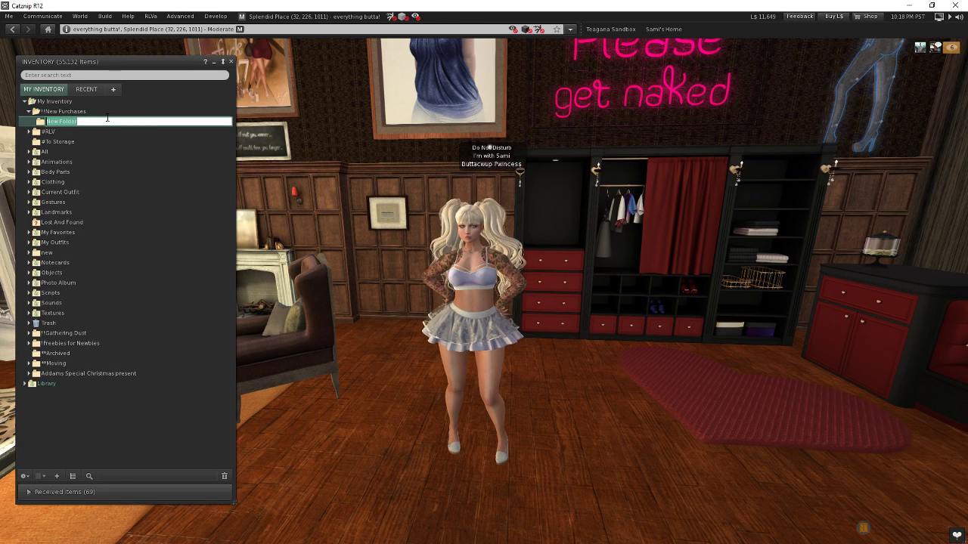
type("Demos")
key("Return")
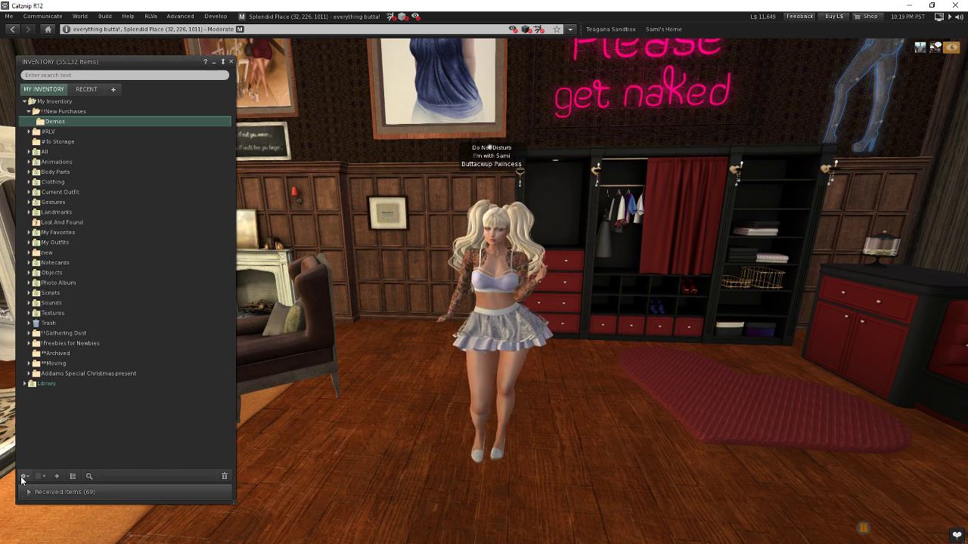
left_click(9, 16)
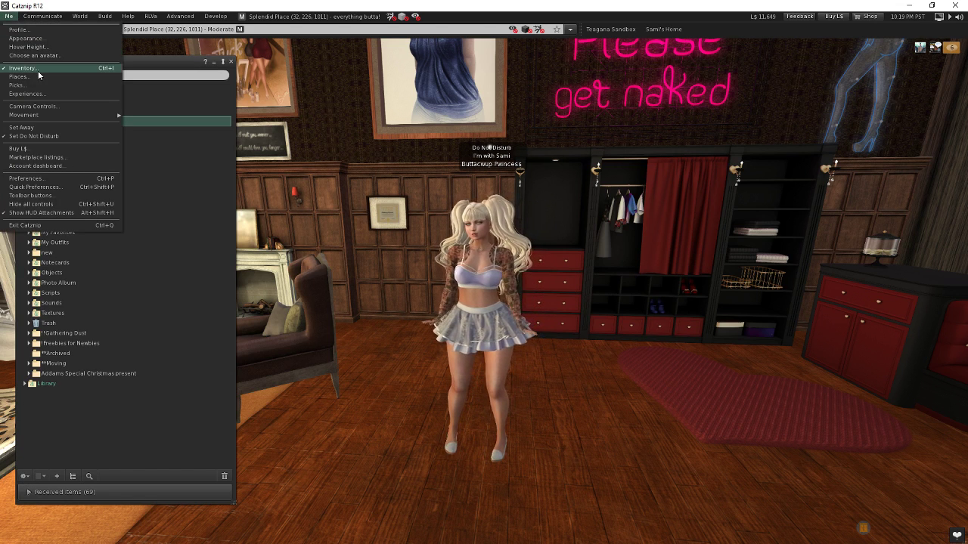
left_click(106, 445)
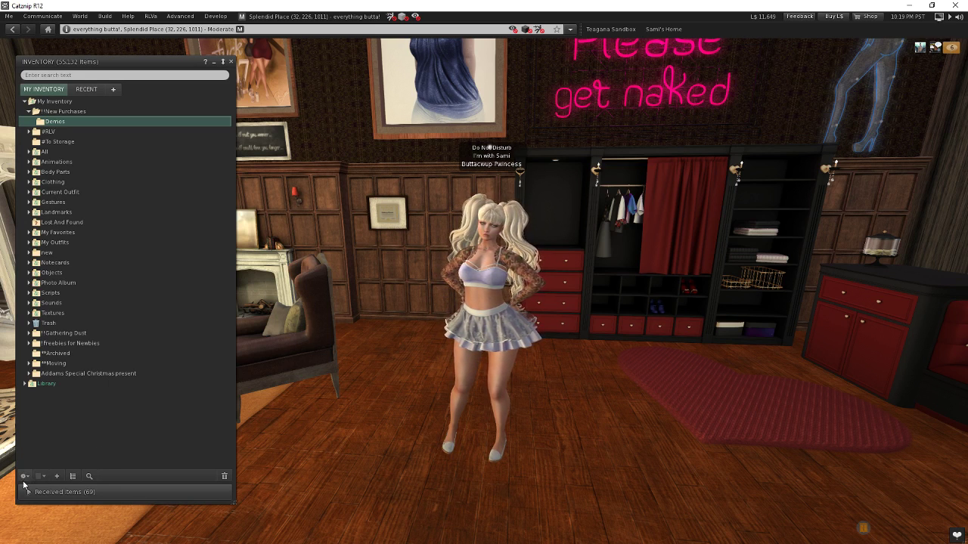
Step: Open the configuration of the inventory's 'Accept In' folders and add a destination with the friendly name "Demos"
left_click(26, 477)
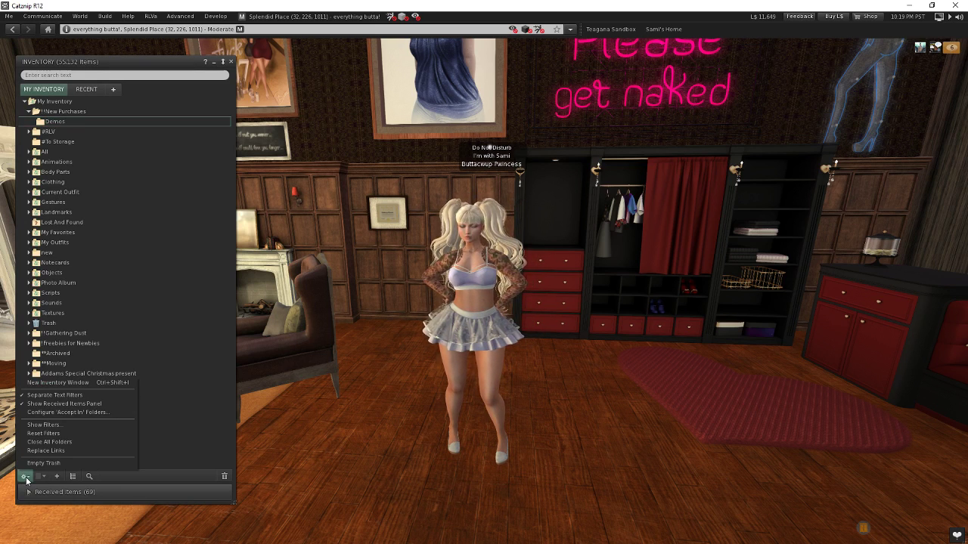
left_click(115, 412)
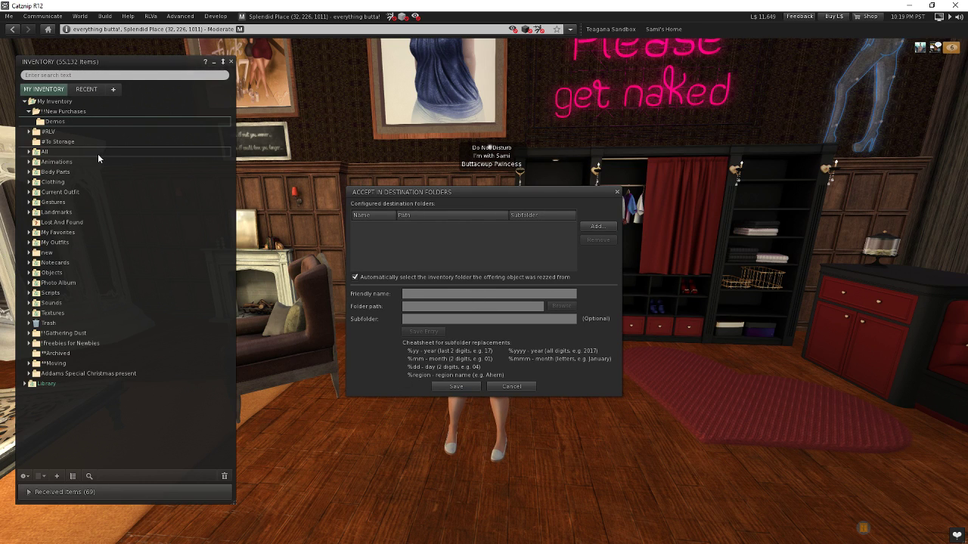
left_click(597, 227)
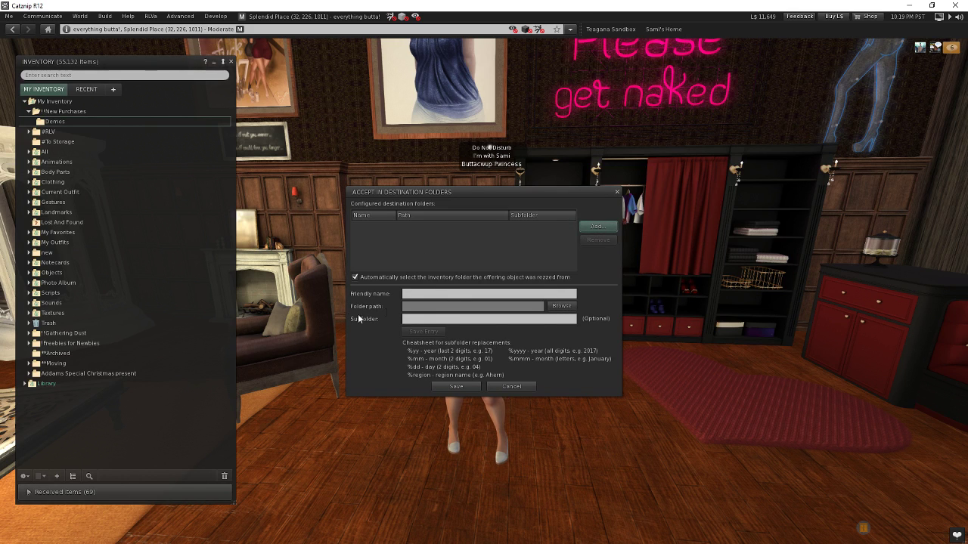
left_click(420, 295)
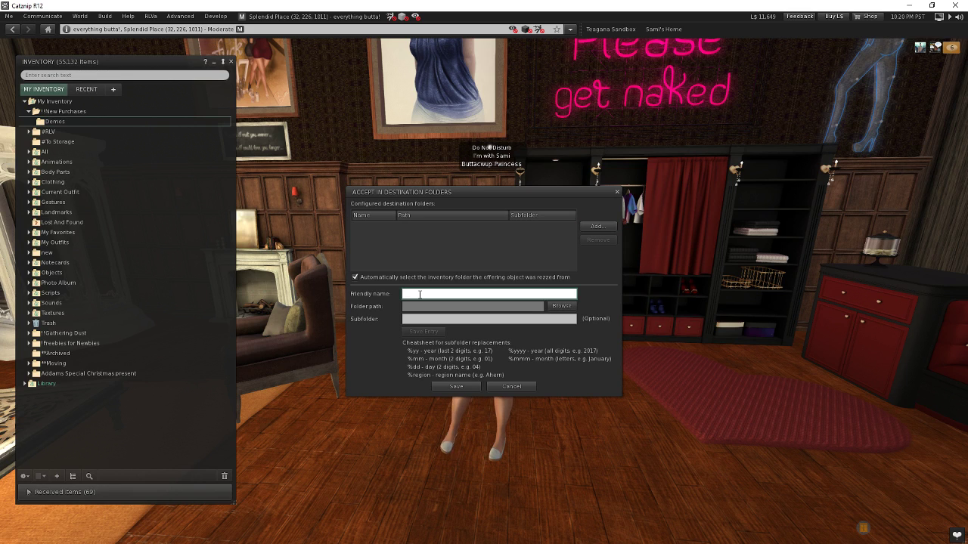
type("Demos")
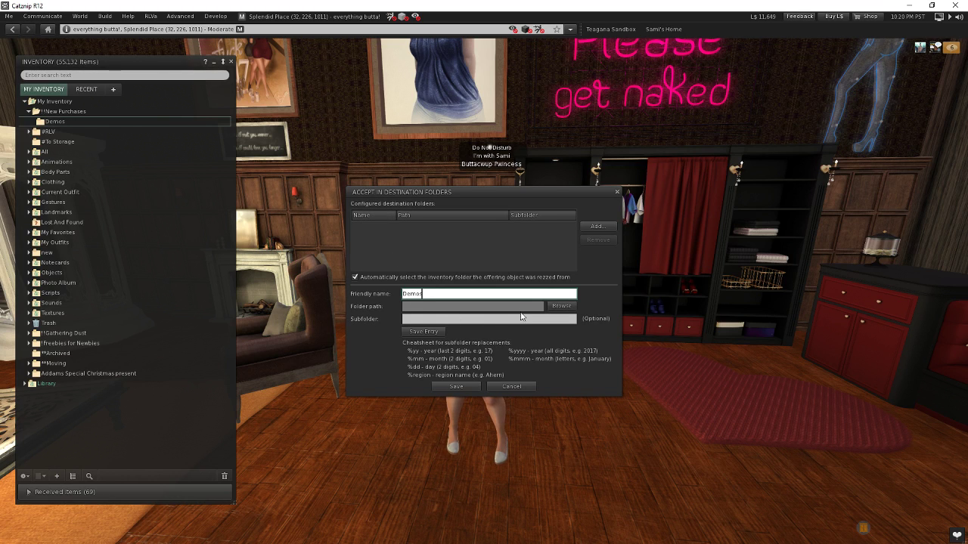
Step: Set the Demos destination's folder path to the Demos subfolder of !!New Purchases
left_click(566, 309)
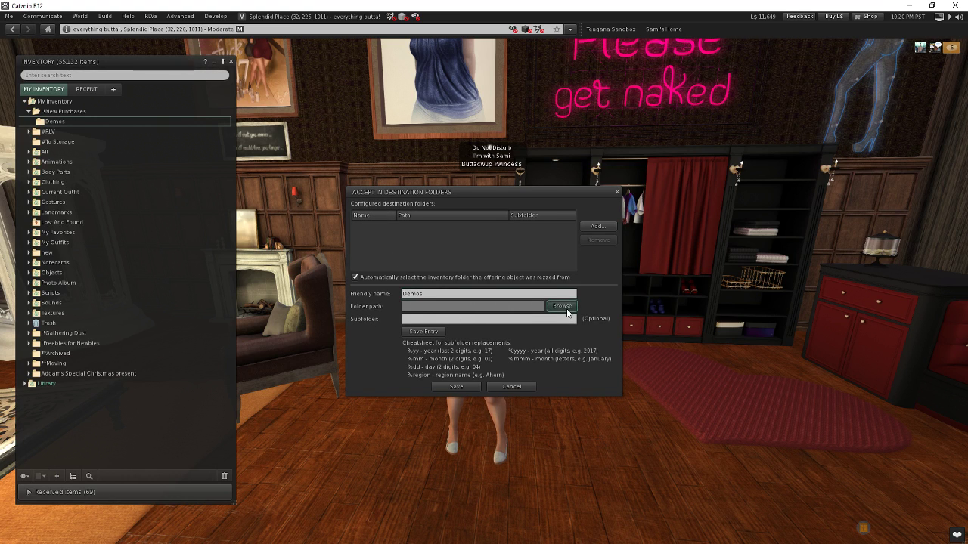
double_click(437, 248)
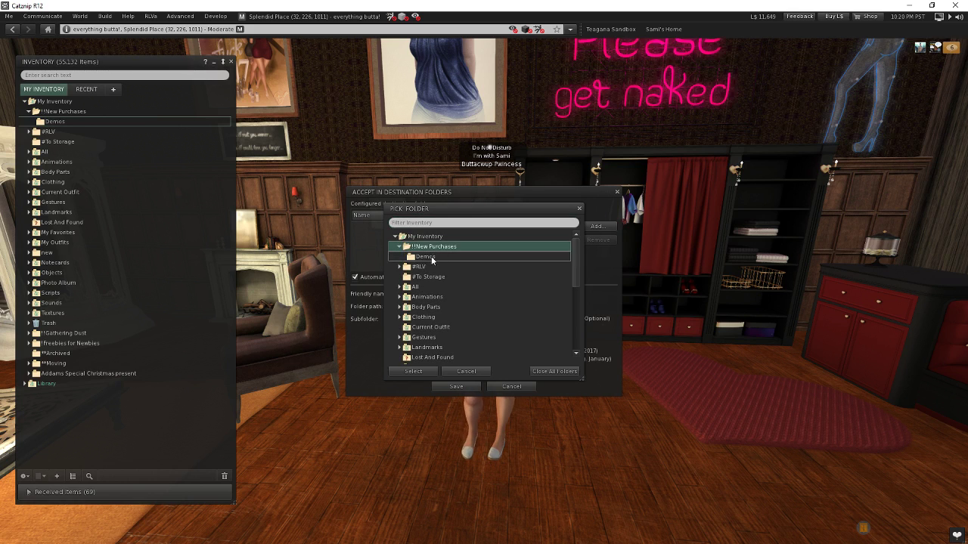
left_click(429, 257)
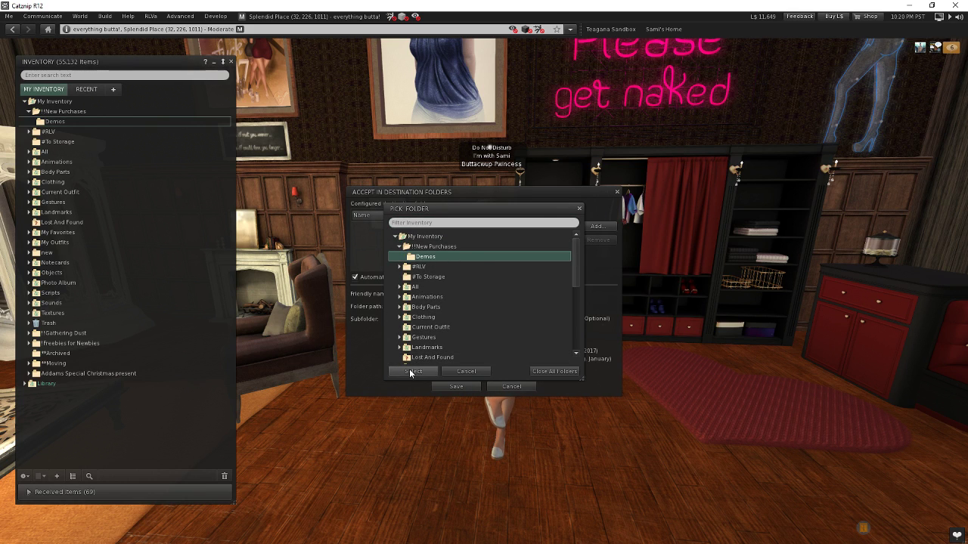
left_click(411, 371)
left_click(416, 293)
type("Demos")
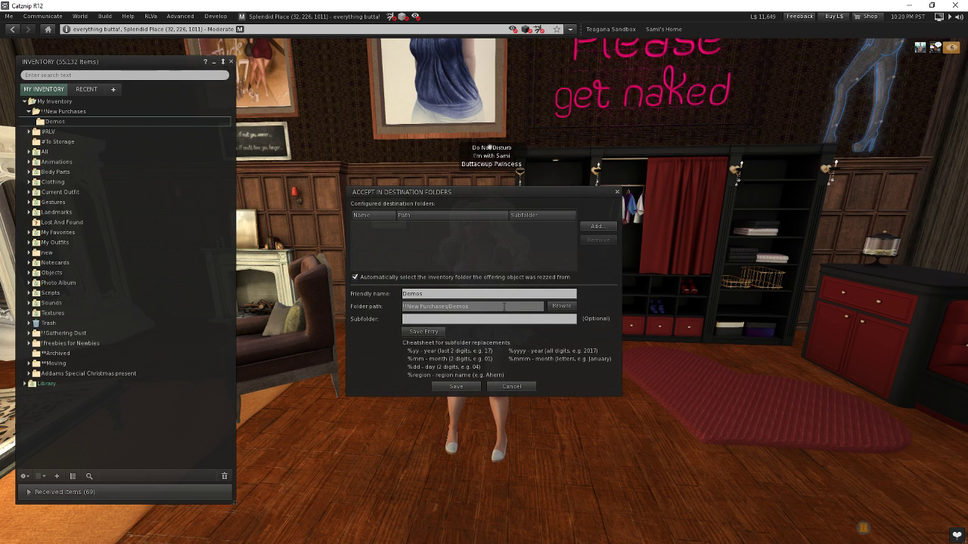
key("Tab")
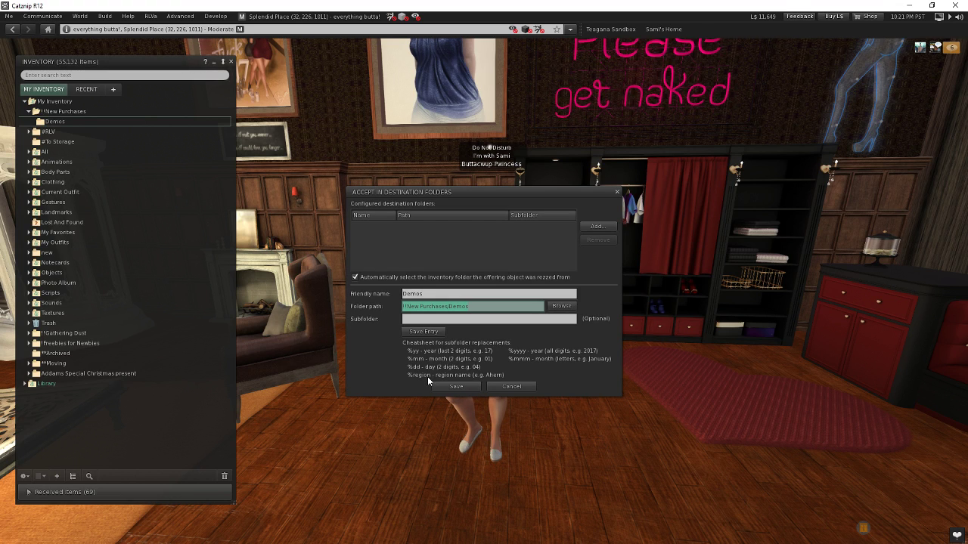
Step: Set the destination's subfolder to "%region %mmm", then save the entry and the destination folder configuration
left_click(422, 320)
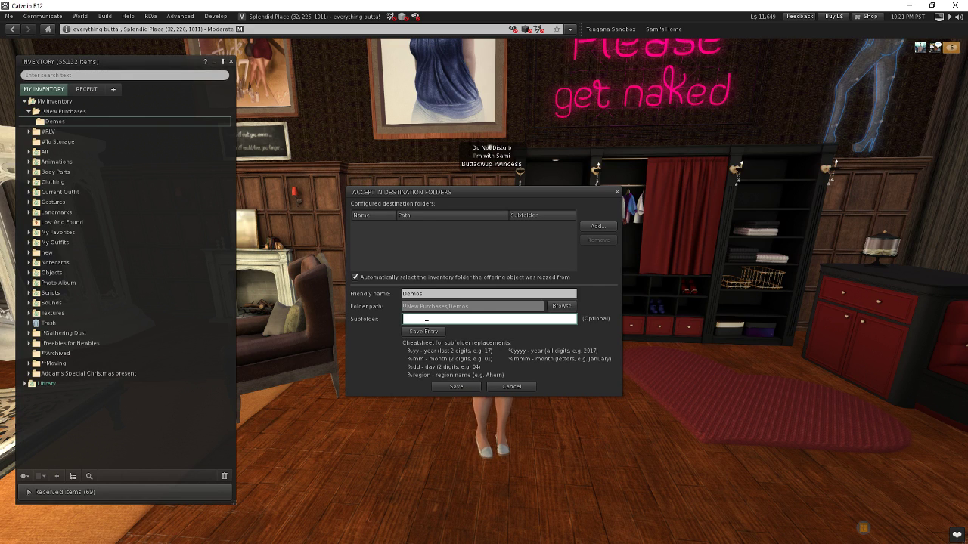
type("%region")
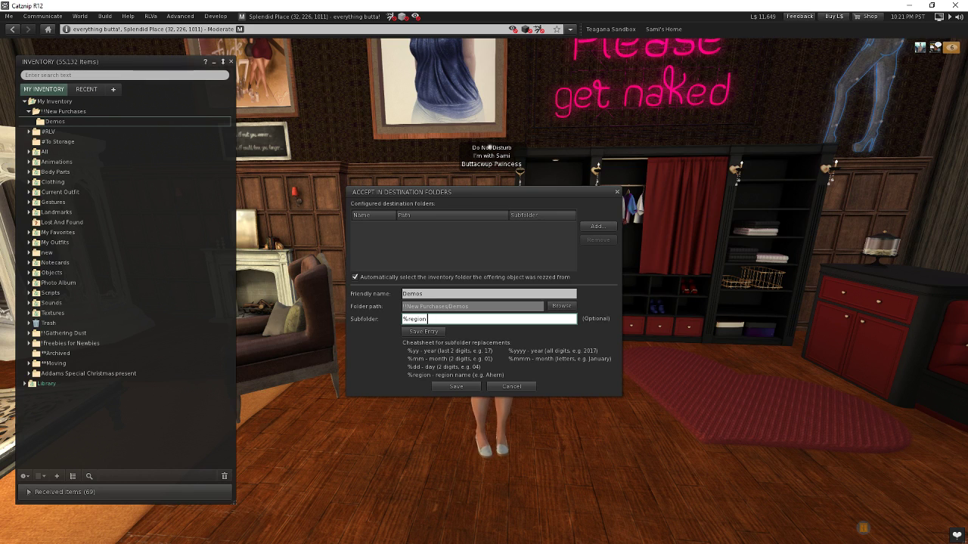
type("%mmm")
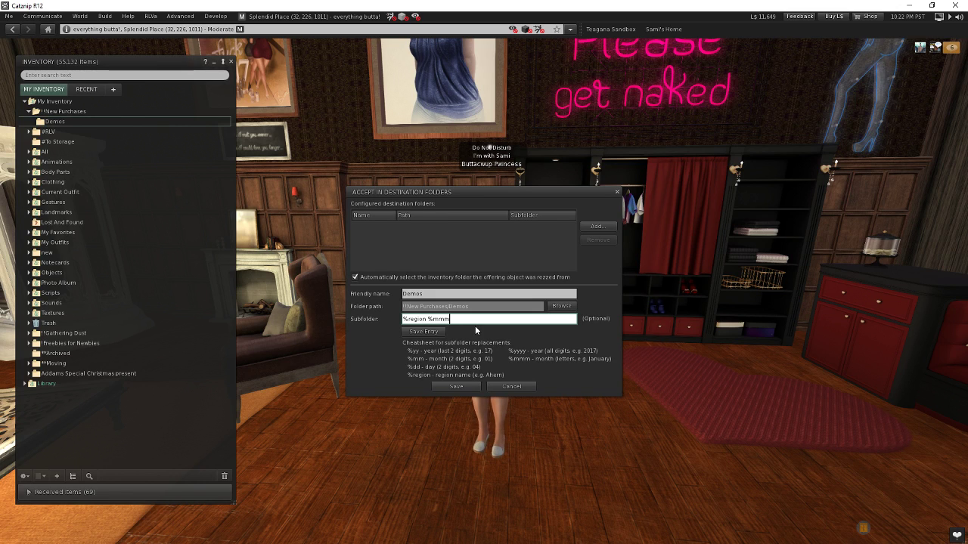
left_click(419, 332)
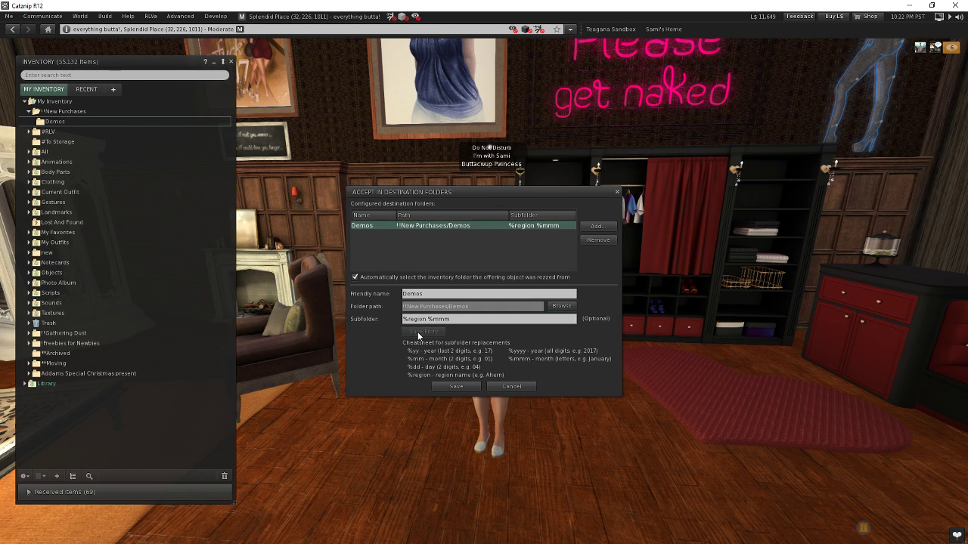
left_click(457, 387)
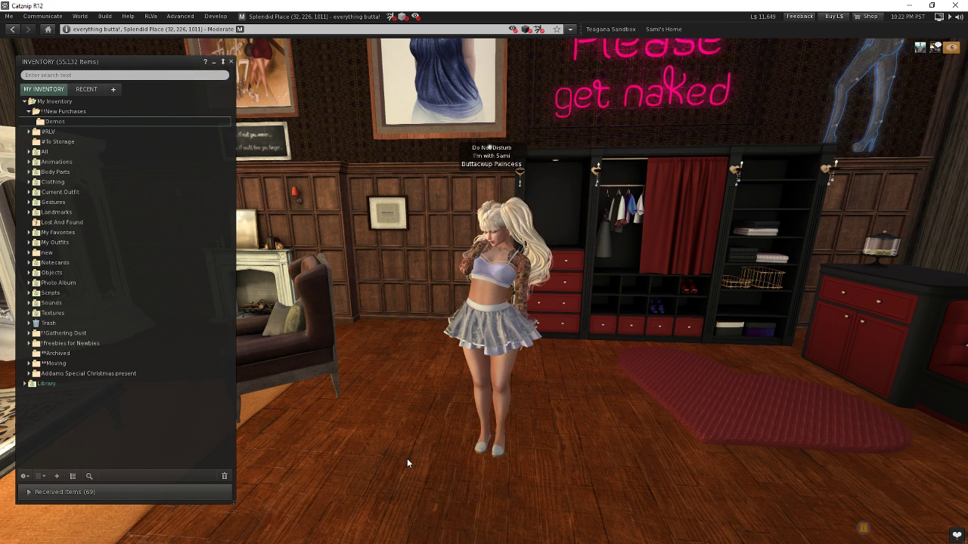
Step: Close the inventory, find "famesh" in the teleport history and teleport to the most recent FaMESHed location
left_click(231, 61)
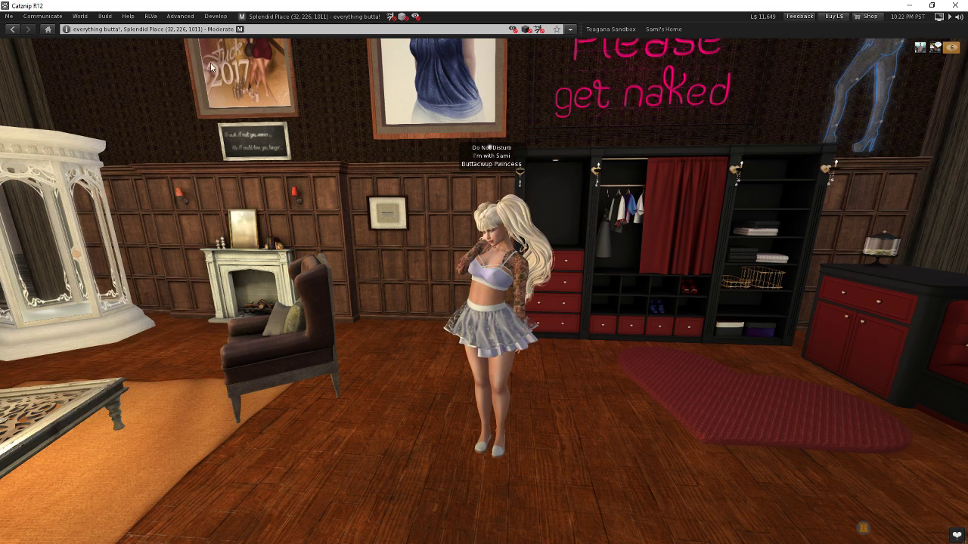
left_click(8, 16)
left_click(19, 76)
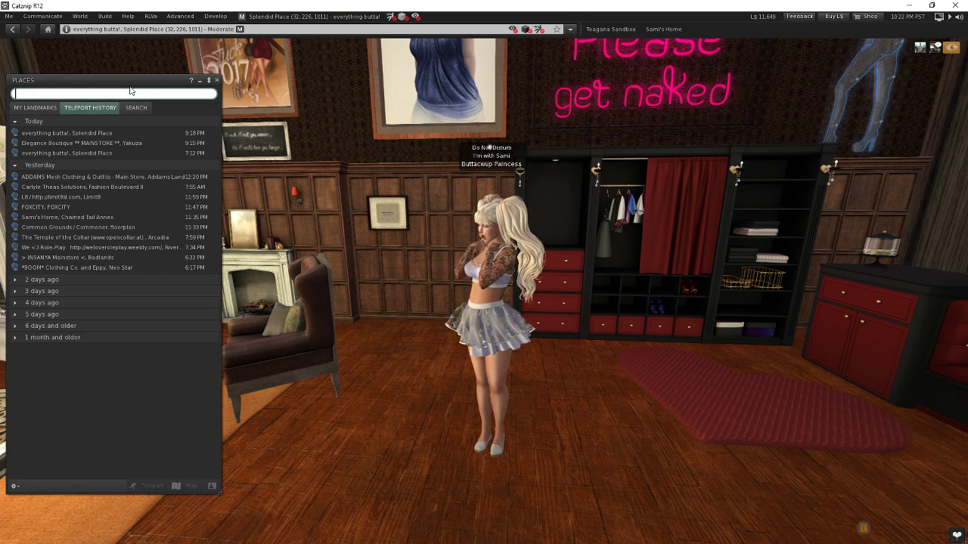
type("famesh")
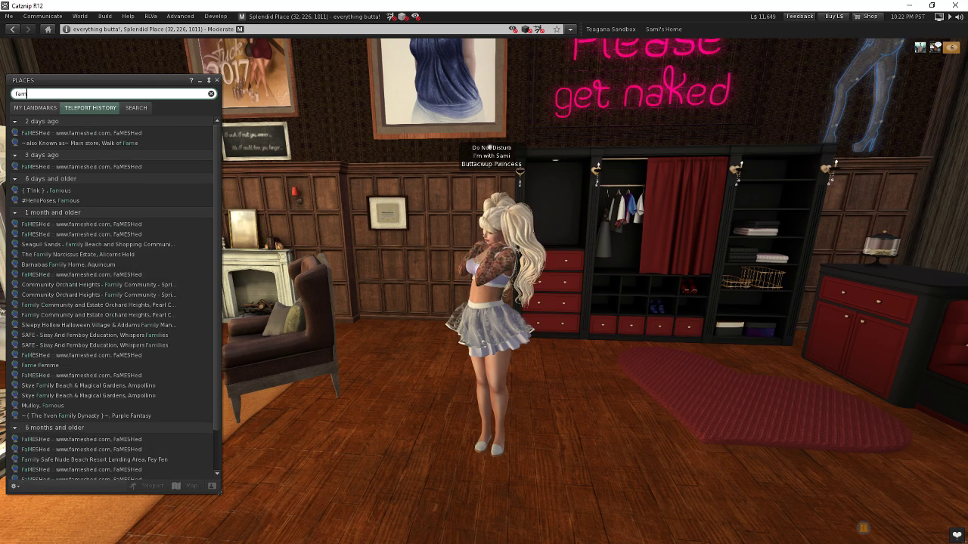
double_click(127, 132)
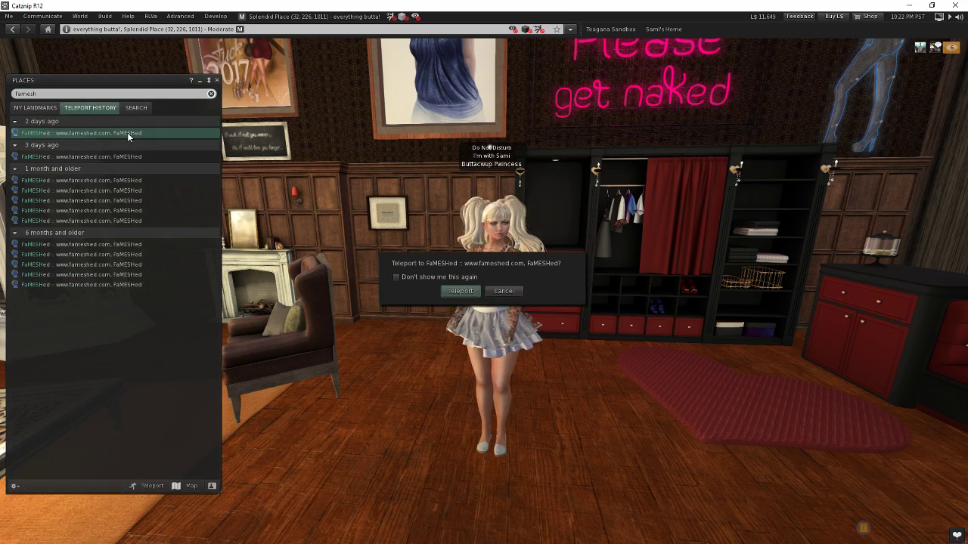
left_click(458, 293)
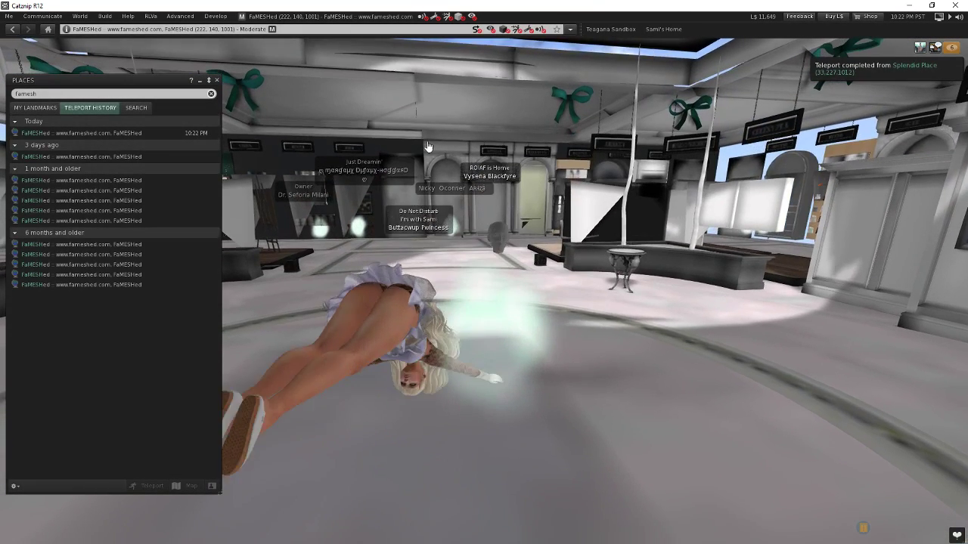
Step: Walk the avatar through the FaMESHed hall to the Neve display and face its demos sign
left_click(605, 396)
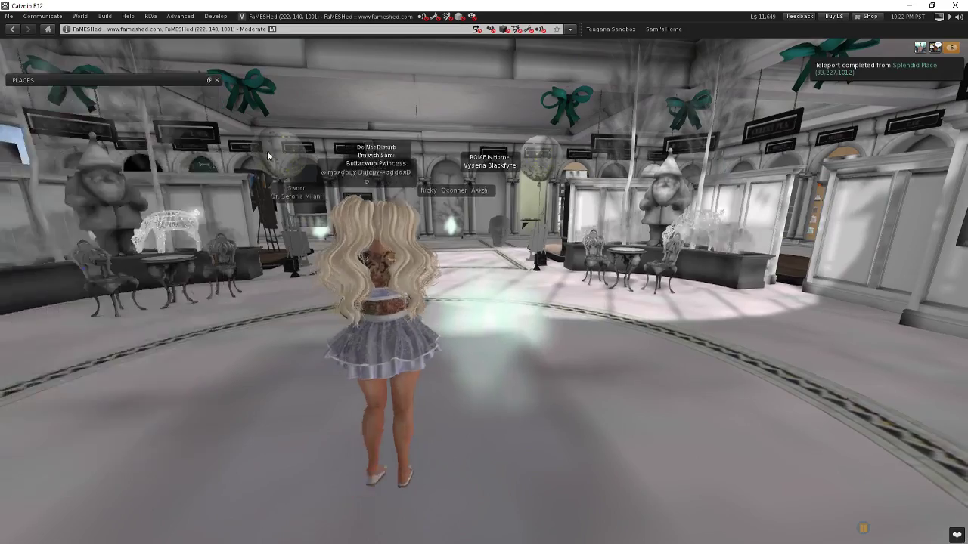
key("Left")
key("Up")
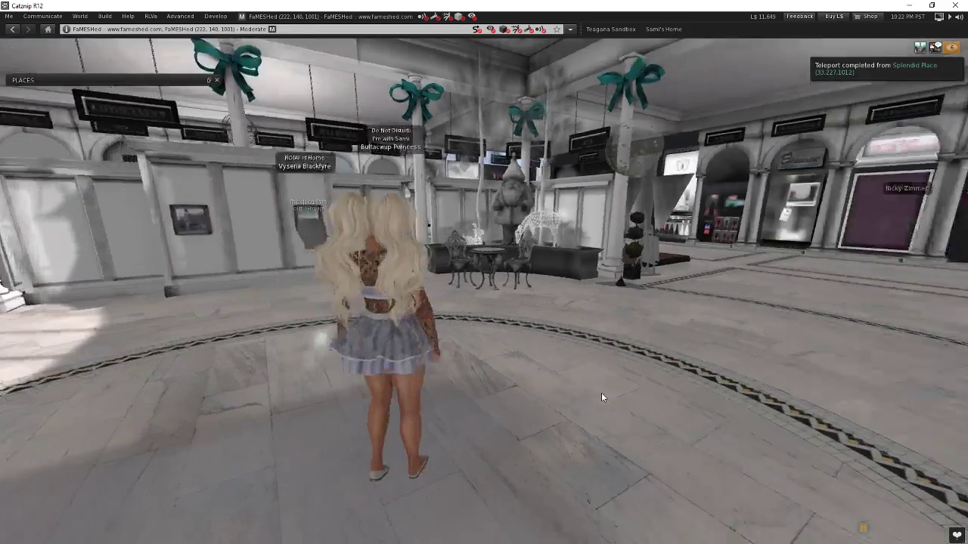
key("Left")
key("Up")
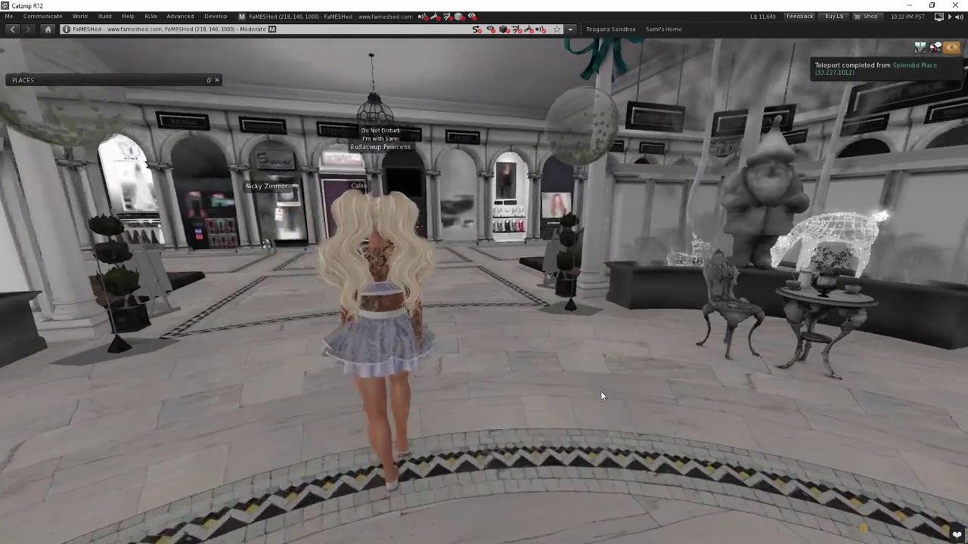
key("Right")
key("Up")
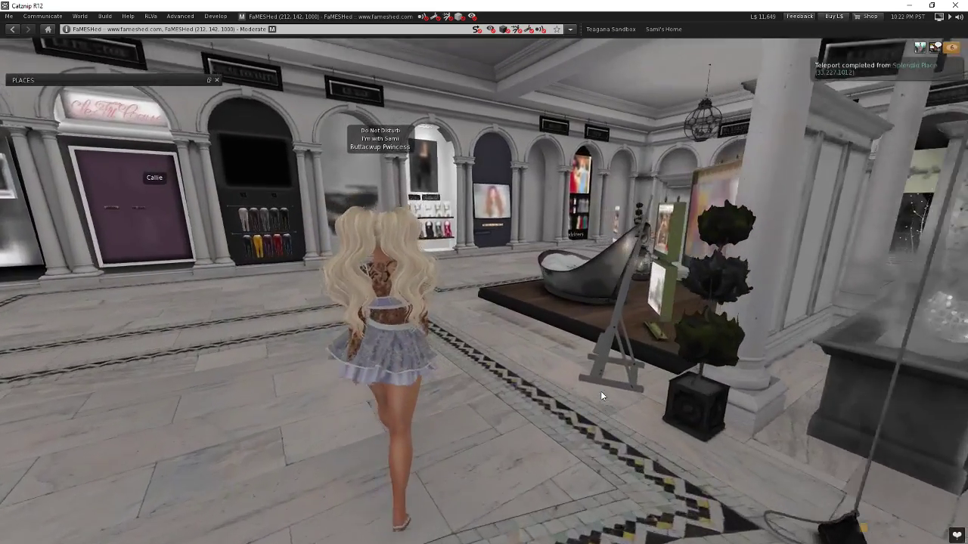
key("Left")
key("Up")
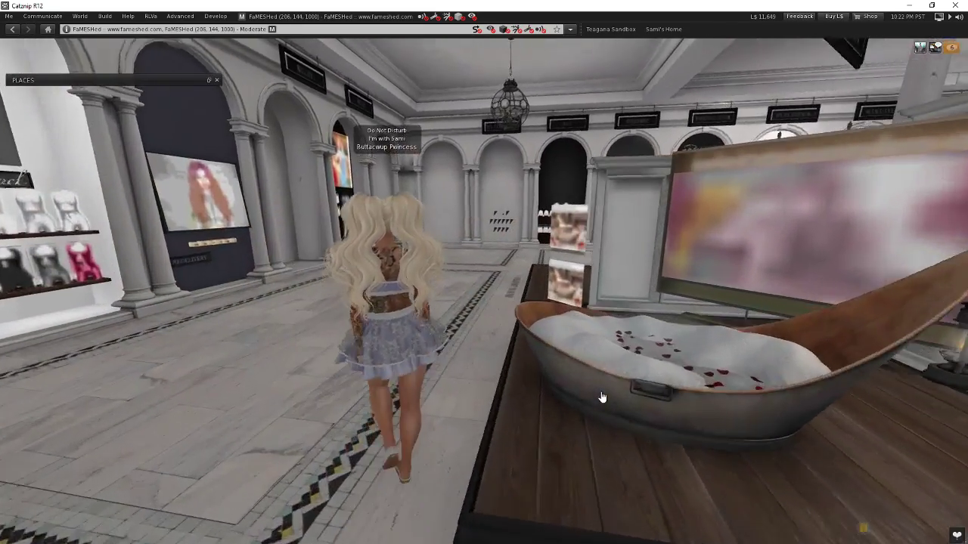
key("Left")
key("Up")
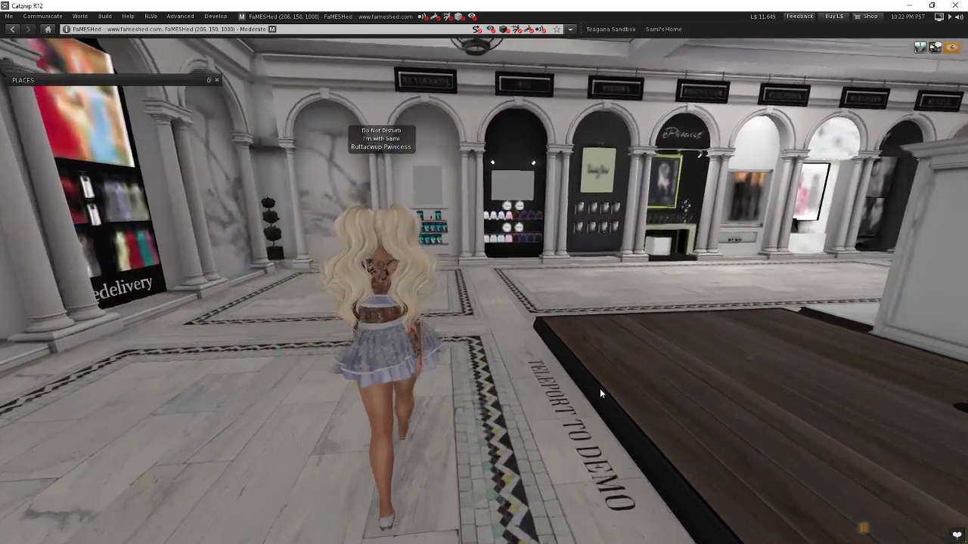
key("Left")
key("Up")
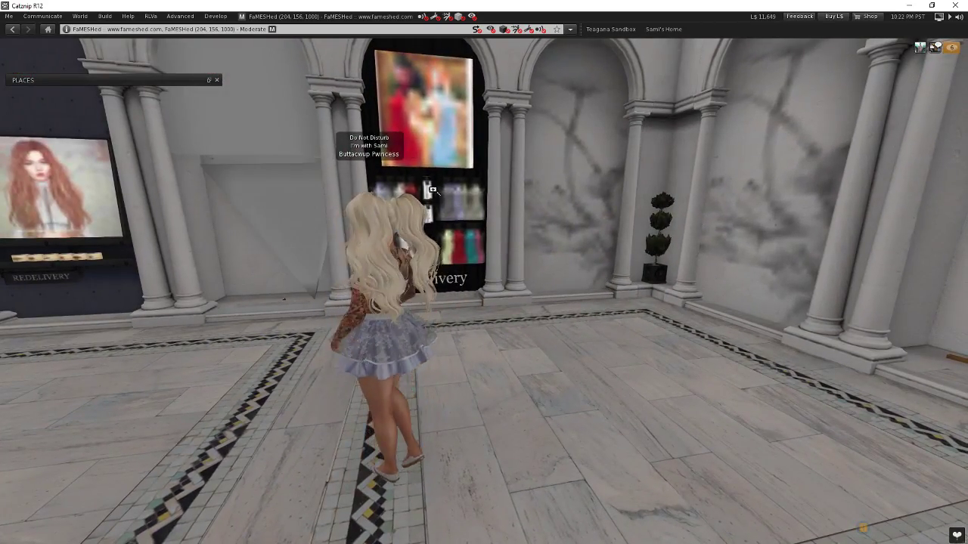
left_click(432, 190, "alt")
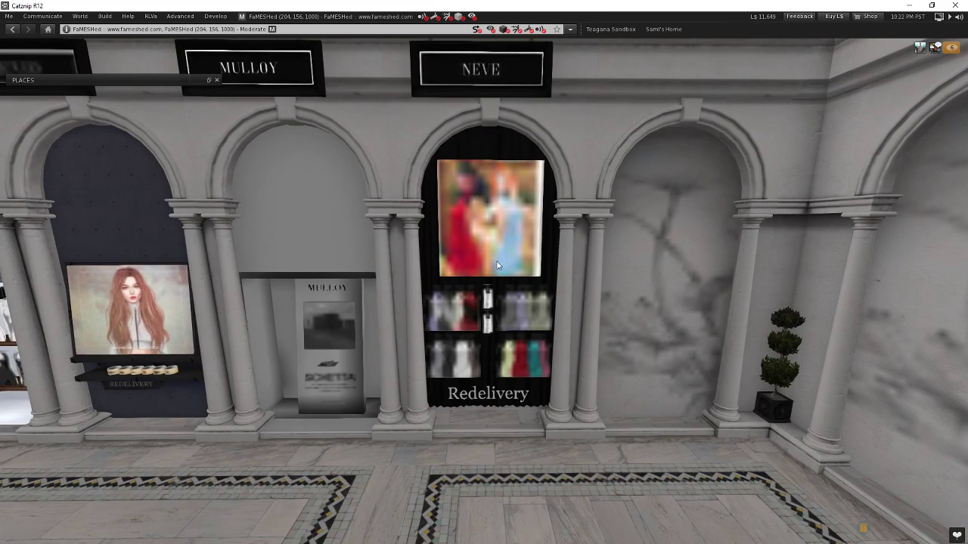
key("Up")
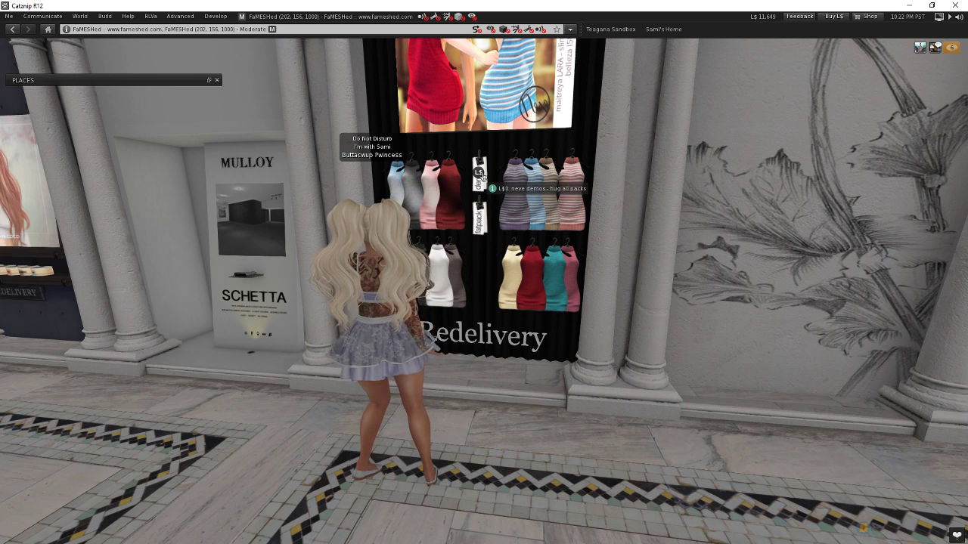
Step: Open the purchase contents of the L$0 neve hug demos and review the configured Accept In destination folders
left_click(479, 174)
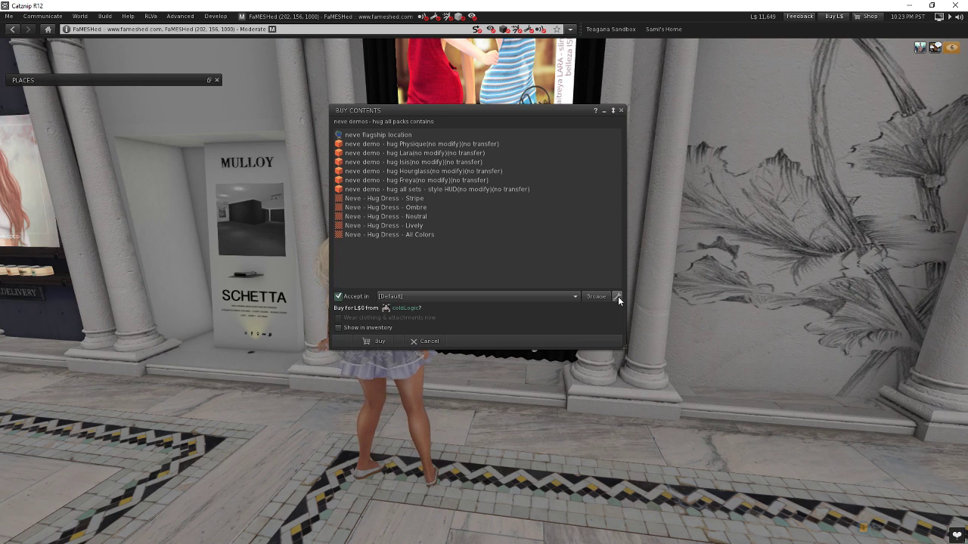
left_click(617, 297)
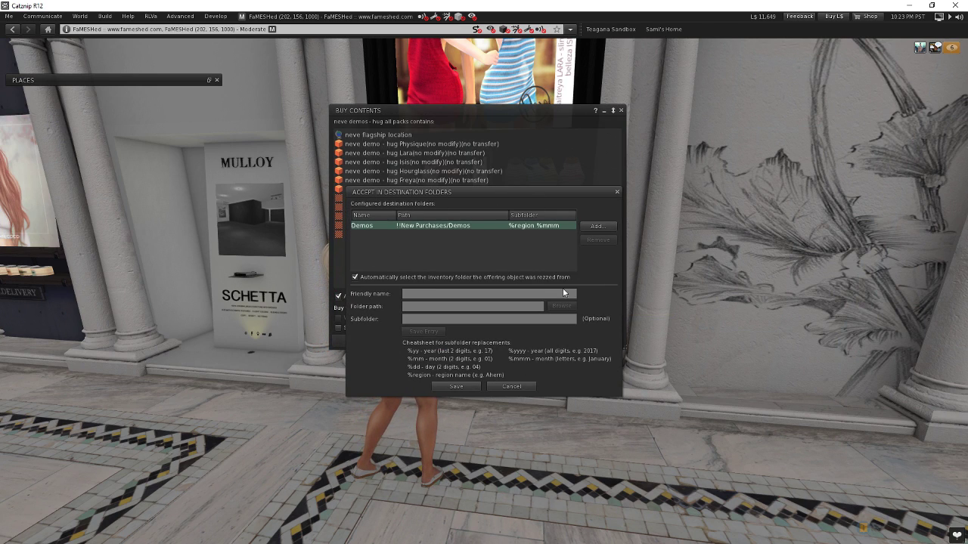
left_click(511, 387)
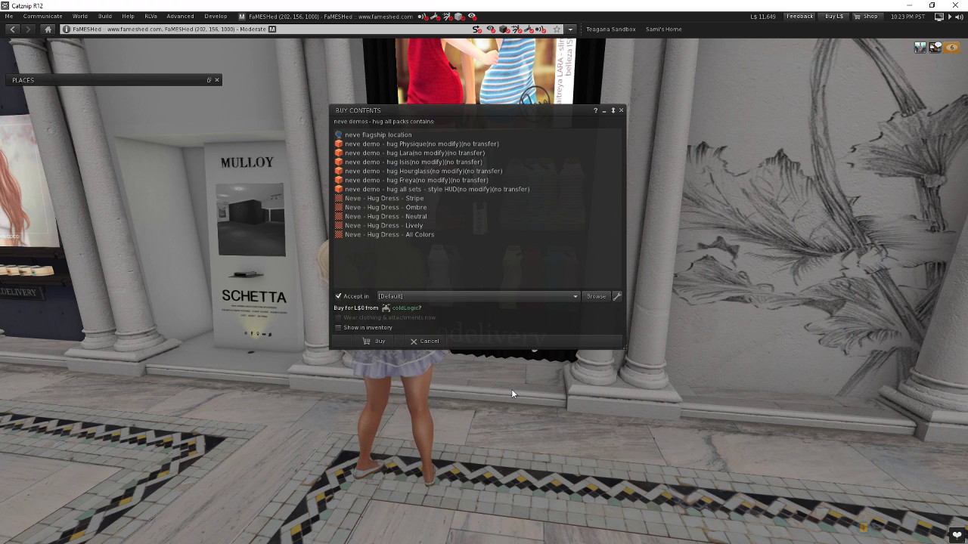
Step: Set the Accept In destination to Demos and buy the neve hug demos
left_click(406, 297)
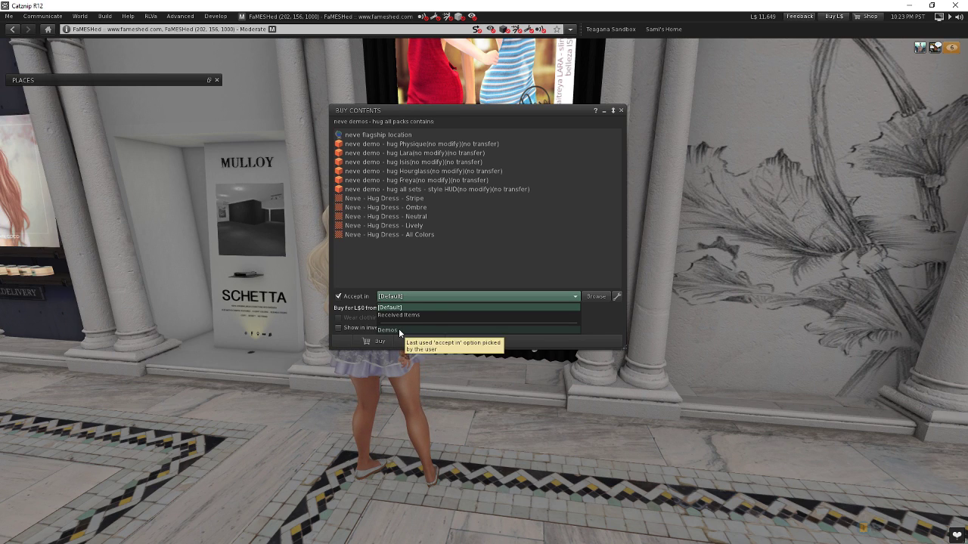
left_click(401, 329)
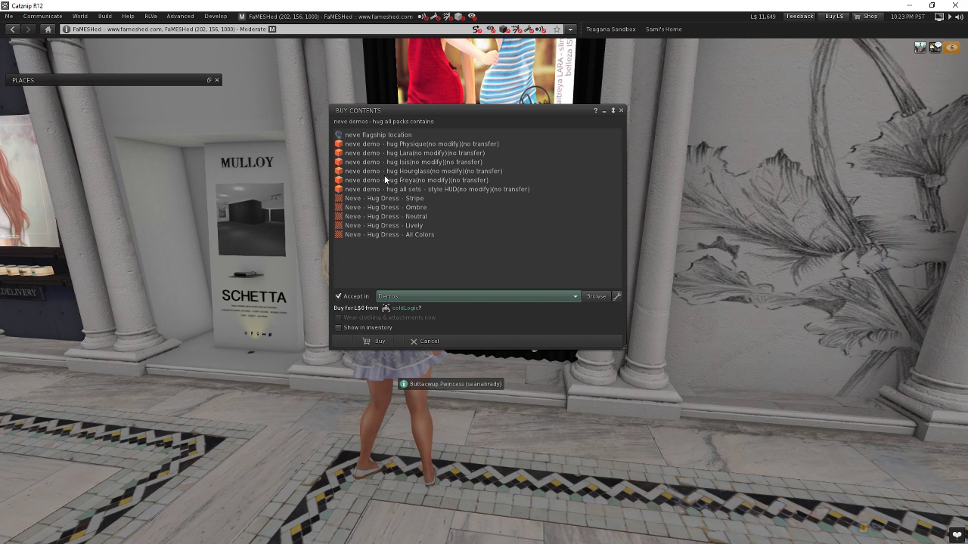
left_click(378, 340)
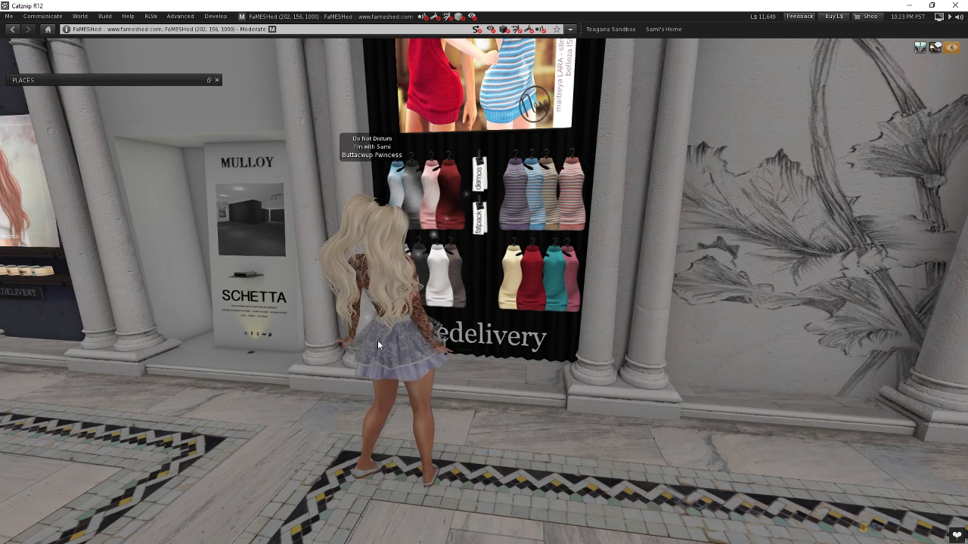
Step: Open the inventory and check the contents of the neve hug demos folder under Demos > FaMESHed January
left_click(6, 17)
left_click(23, 68)
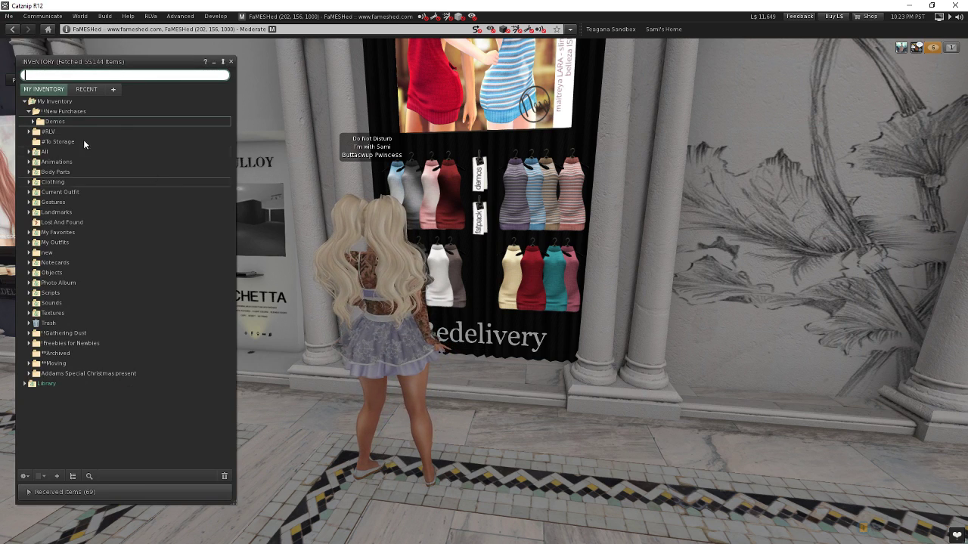
left_click(33, 122)
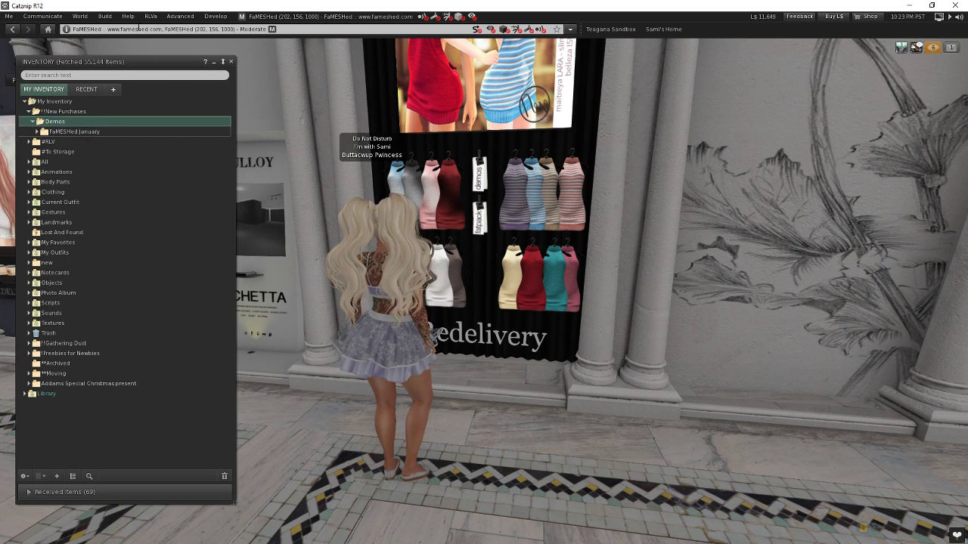
left_click(37, 131)
left_click(40, 141)
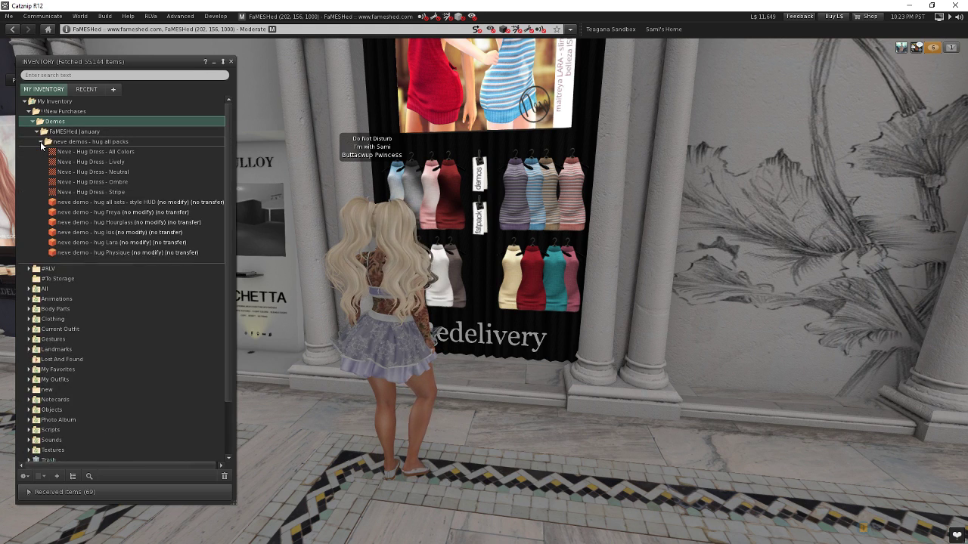
left_click(40, 141)
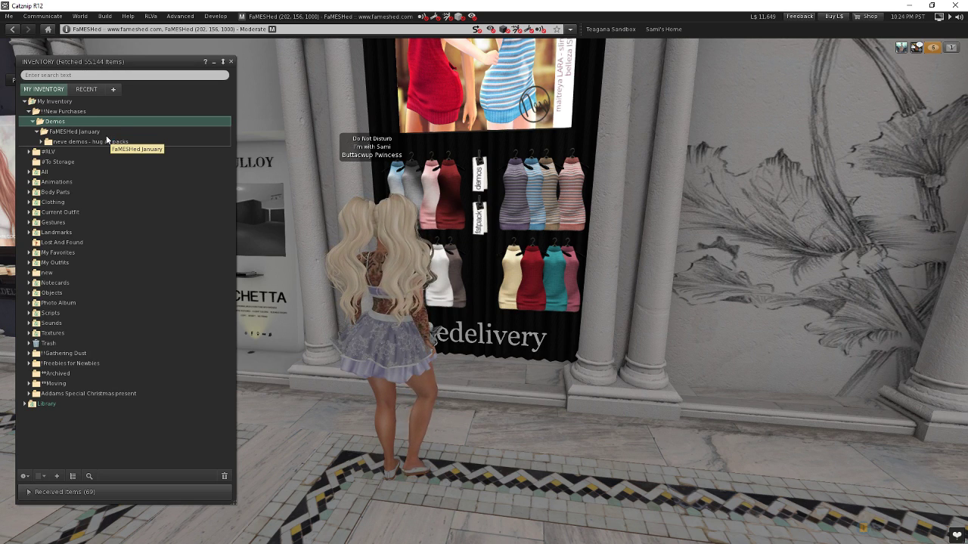
Step: Walk to the NYU display and buy the L$0 Chain Collar Shirt demo with Demos as the Accept In destination
left_click(531, 428)
key("Right")
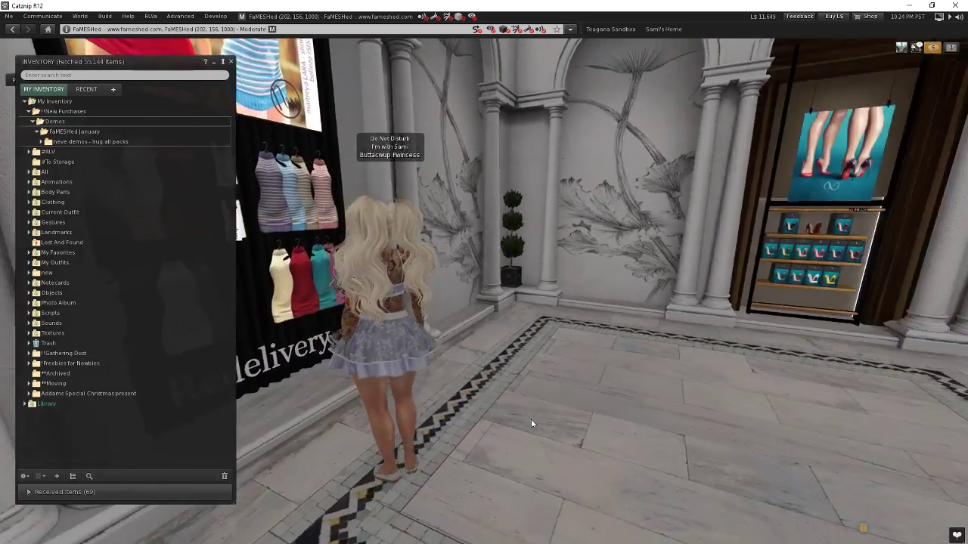
key("Up")
key("Up")
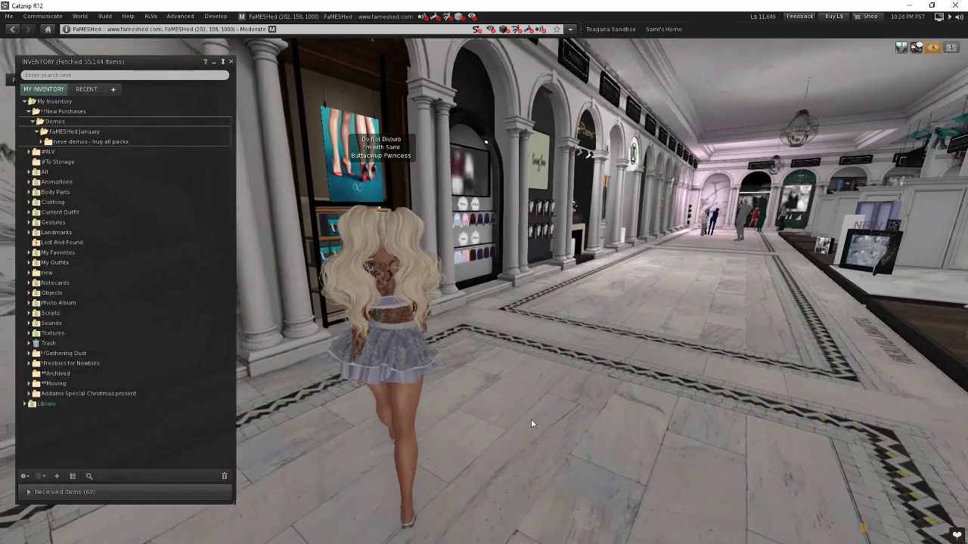
key("Left")
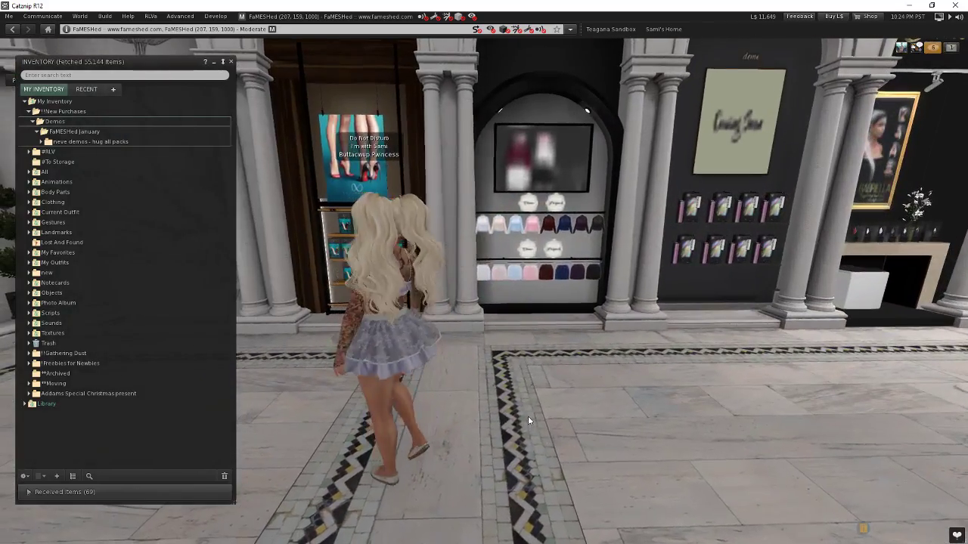
left_click(490, 290, "alt")
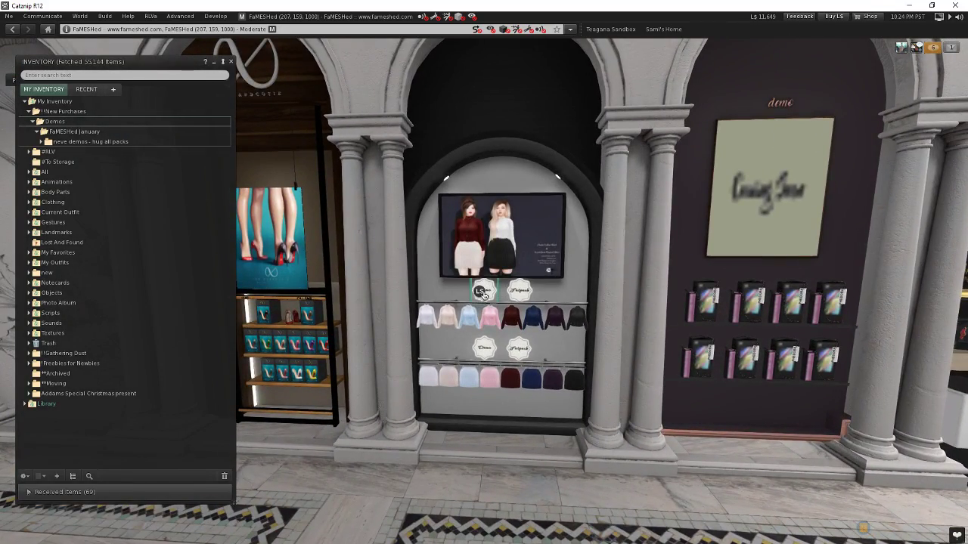
left_click(484, 291)
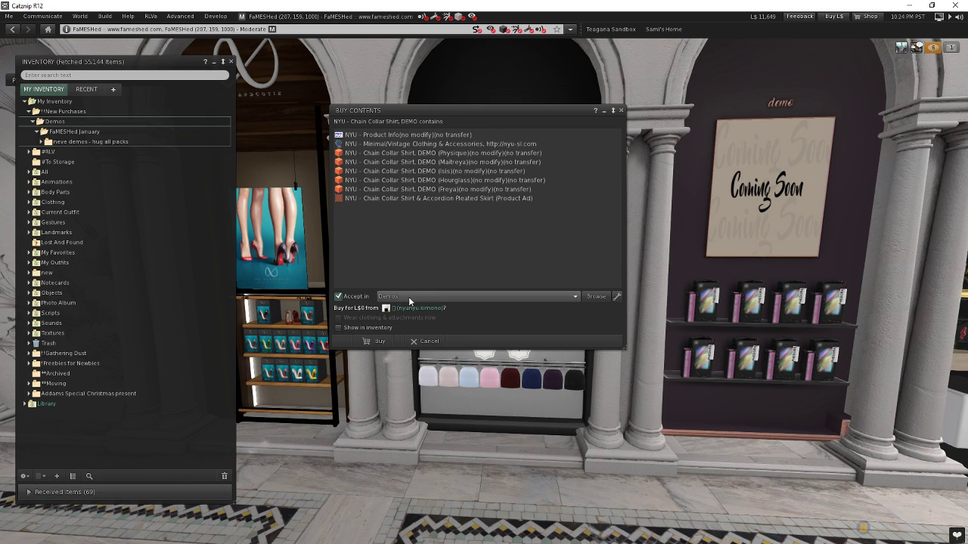
left_click(378, 341)
Step: Examine the NYU and neve demo folders inside FaMESHed January in the inventory
double_click(114, 152)
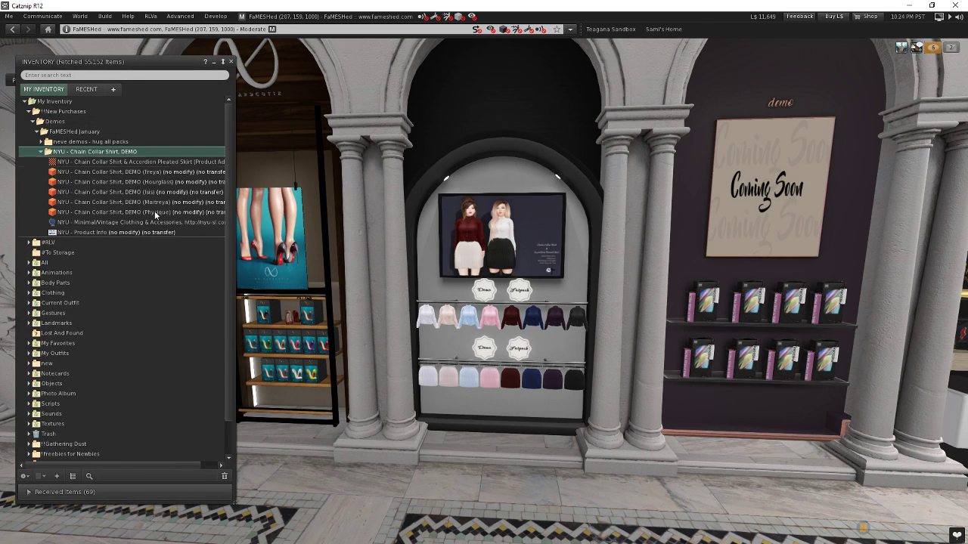
double_click(114, 152)
left_click(113, 144)
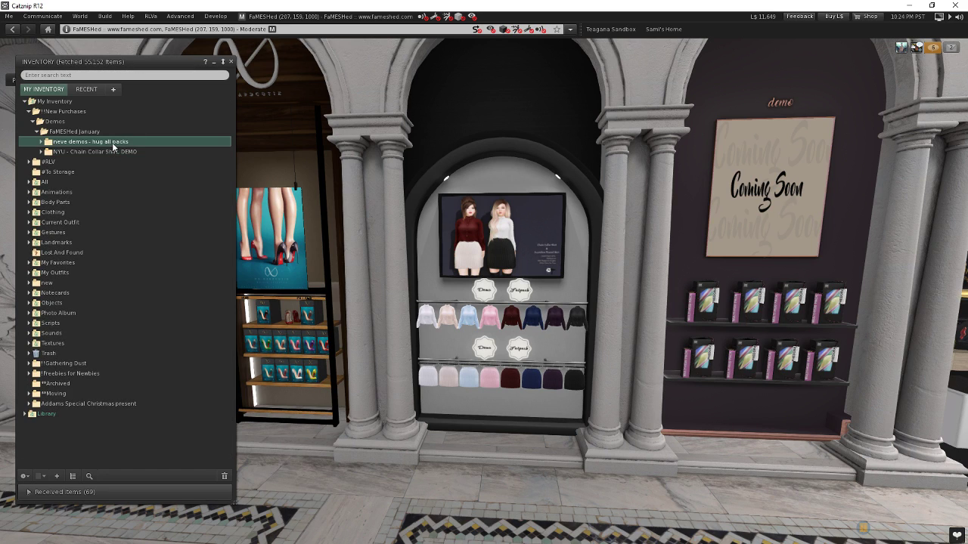
double_click(113, 144)
double_click(114, 144)
left_click(370, 423)
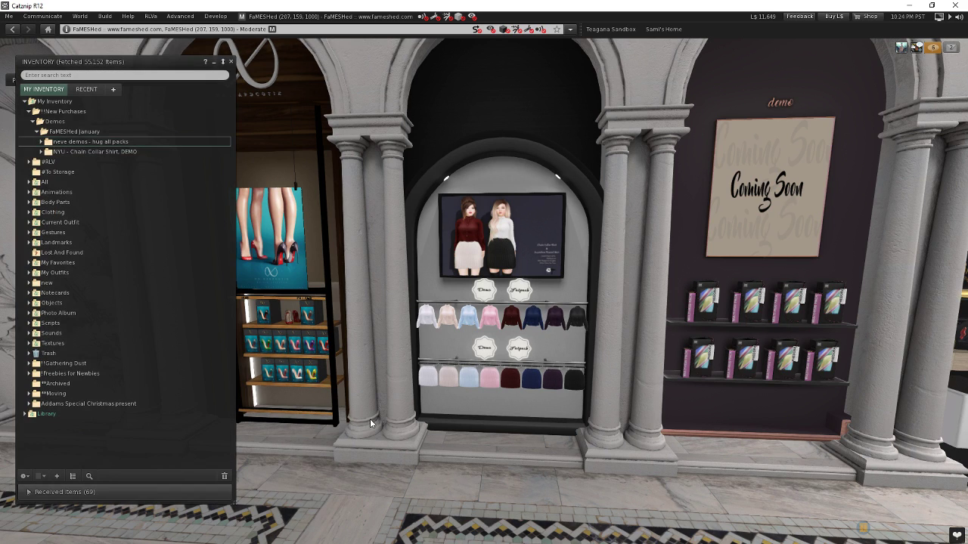
Step: Minimize the inventory and walk the avatar back to the Neve display for a close view of its dresses
left_click(227, 61)
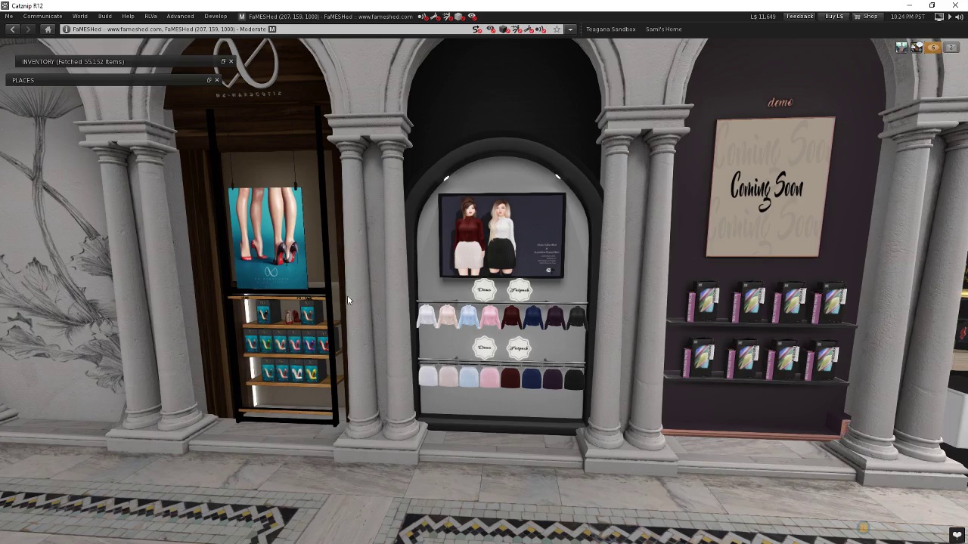
key("Escape")
key("Left")
key("Up")
key("Up")
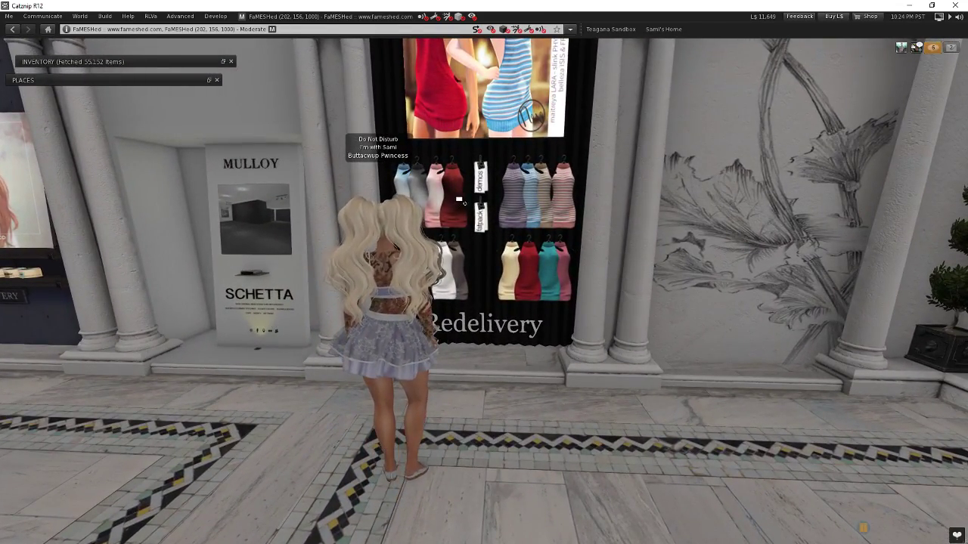
left_click(486, 303, "alt")
scroll(485, 300, "up", 3)
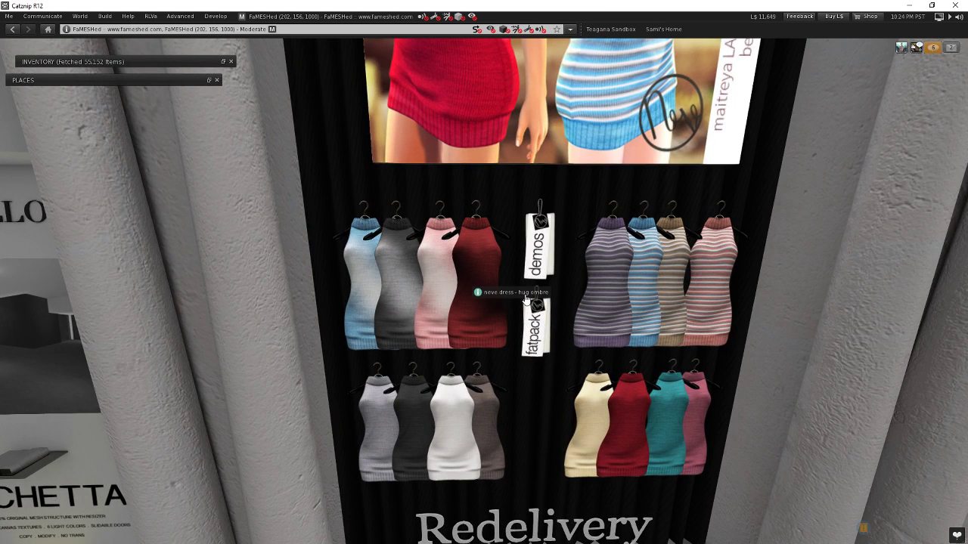
Step: Start paying for the neve hug ombre dress, turning off Do Not Disturb and dismissing the group notices
left_click(423, 278)
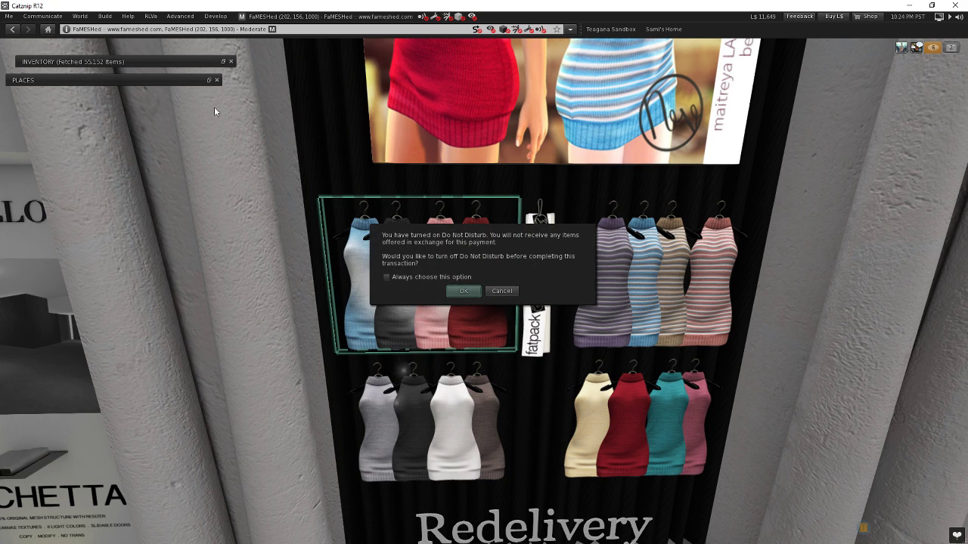
left_click(9, 16)
left_click(37, 136)
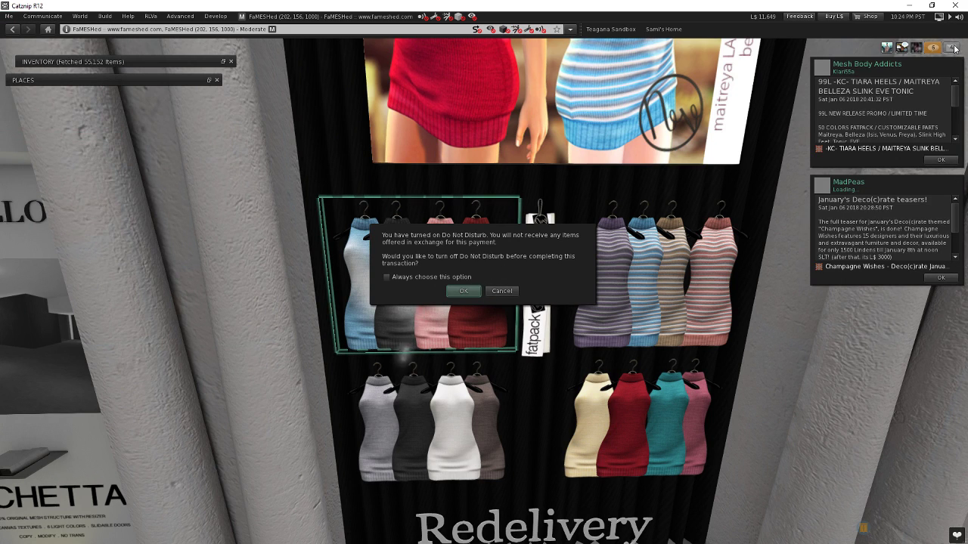
left_click(950, 159)
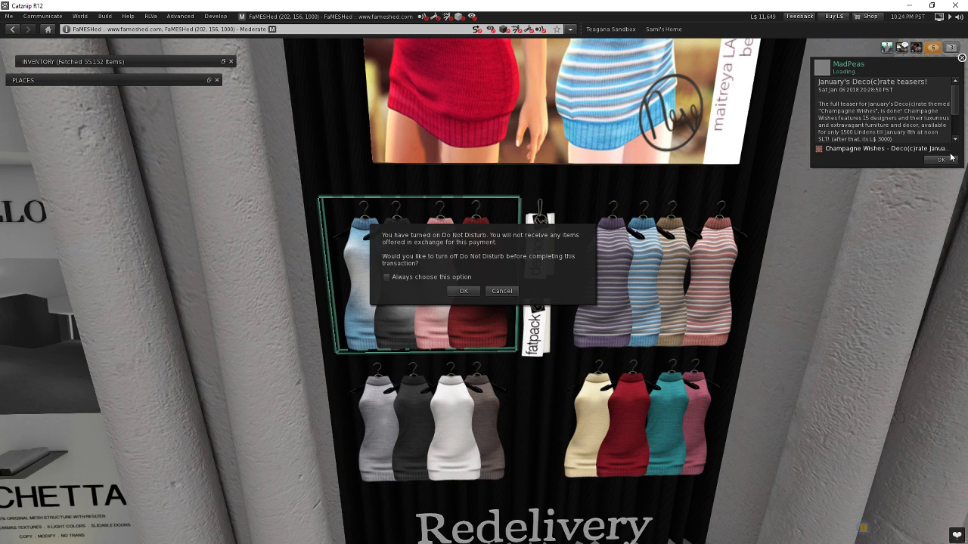
left_click(950, 159)
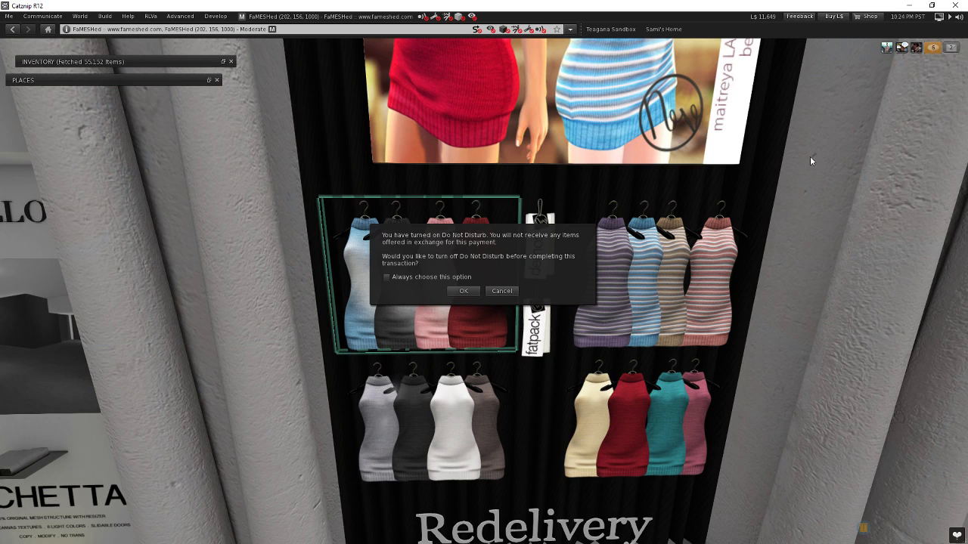
left_click(469, 292)
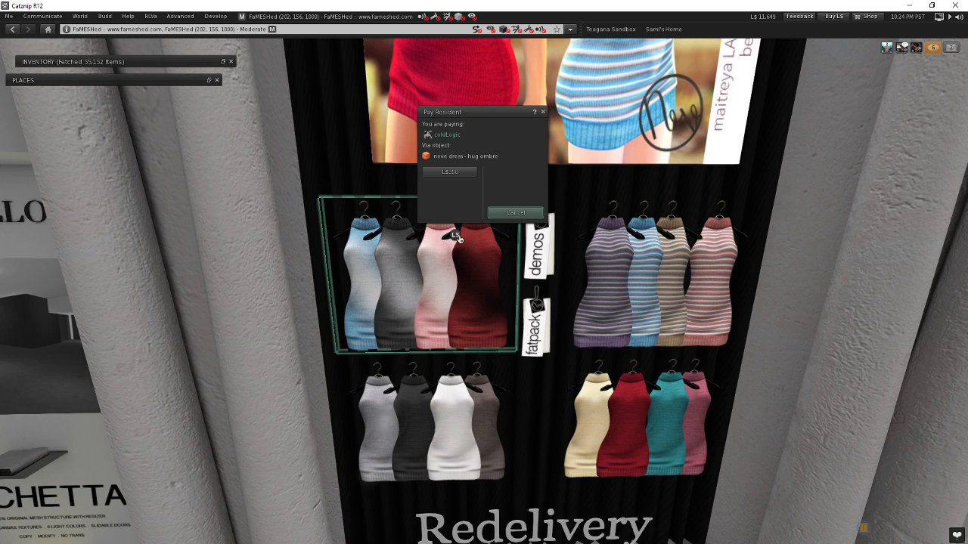
Step: Pay L$350 for the neve hug ombre dress and move its inventory offer to the middle of the view
left_click(455, 174)
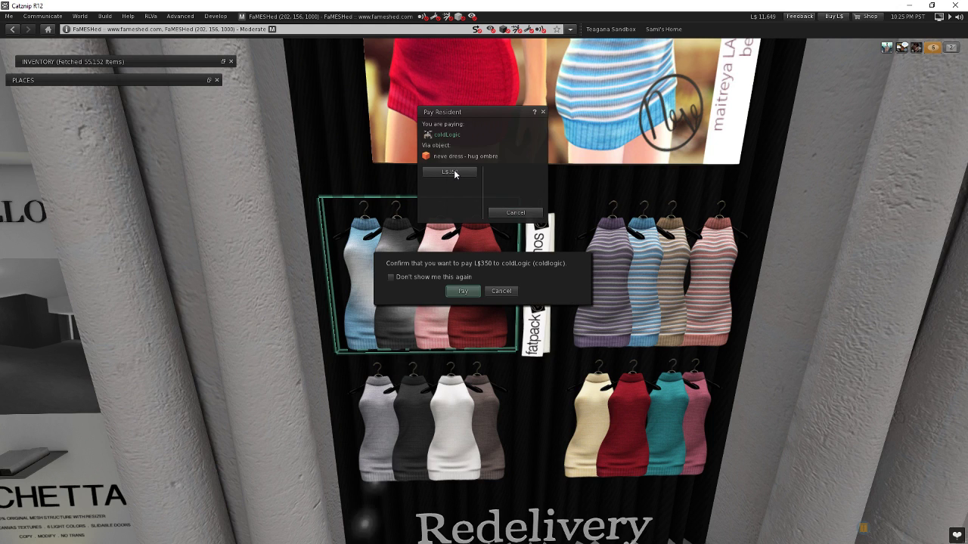
left_click(463, 290)
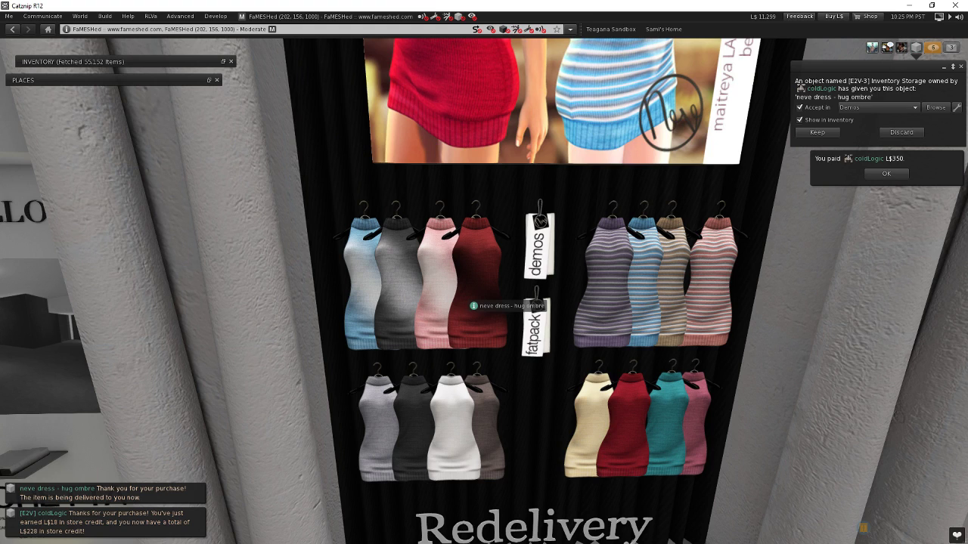
left_click_drag(826, 68, 461, 203)
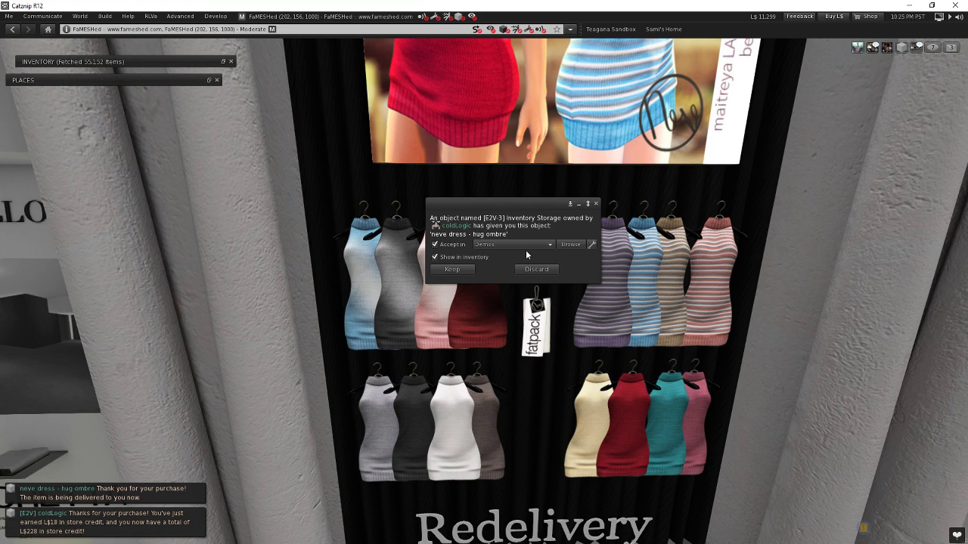
Step: Add a new Accept In destination with the friendly name Event Purchases
left_click(592, 245)
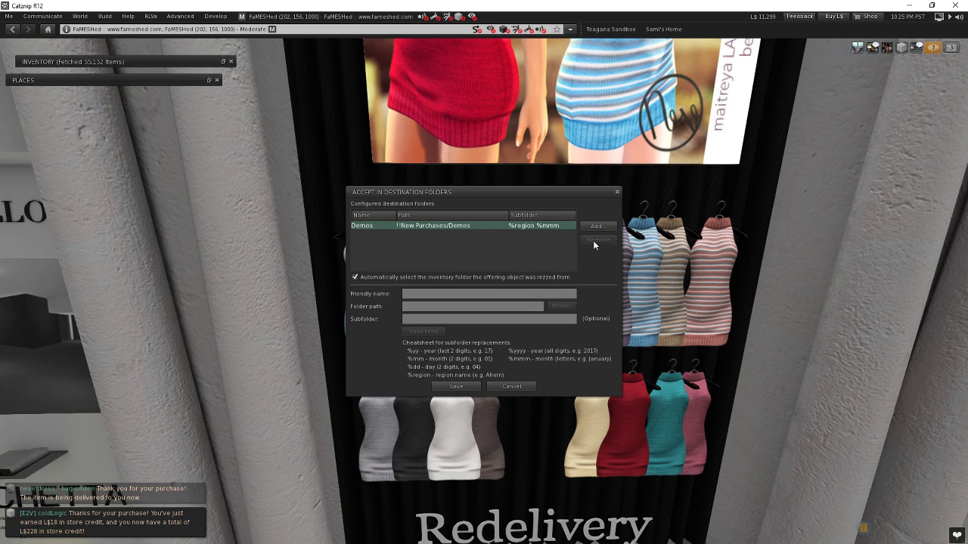
left_click(602, 228)
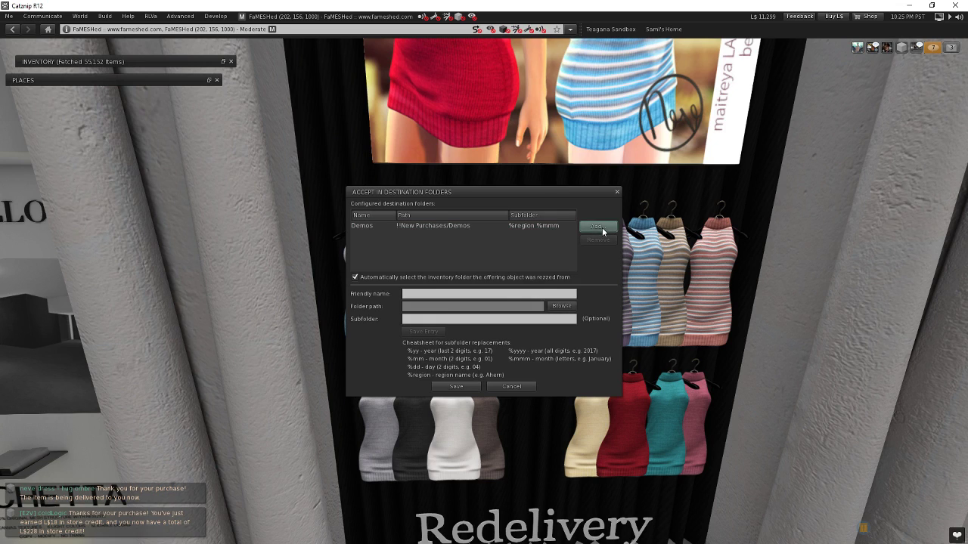
left_click(452, 293)
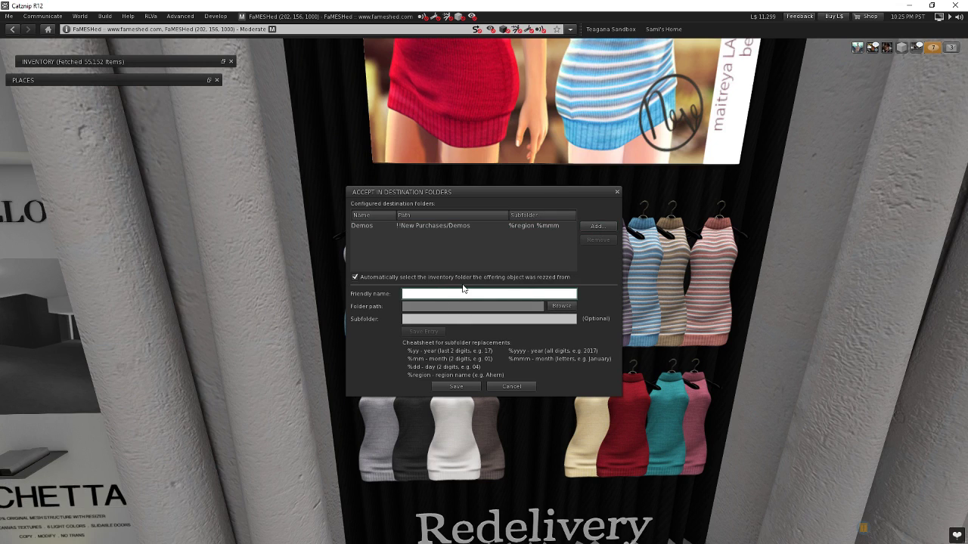
type("F")
type("vent Purchases")
Step: Create a folder named Events inside !!New Purchases and choose it as the Event Purchases folder path
left_click(559, 305)
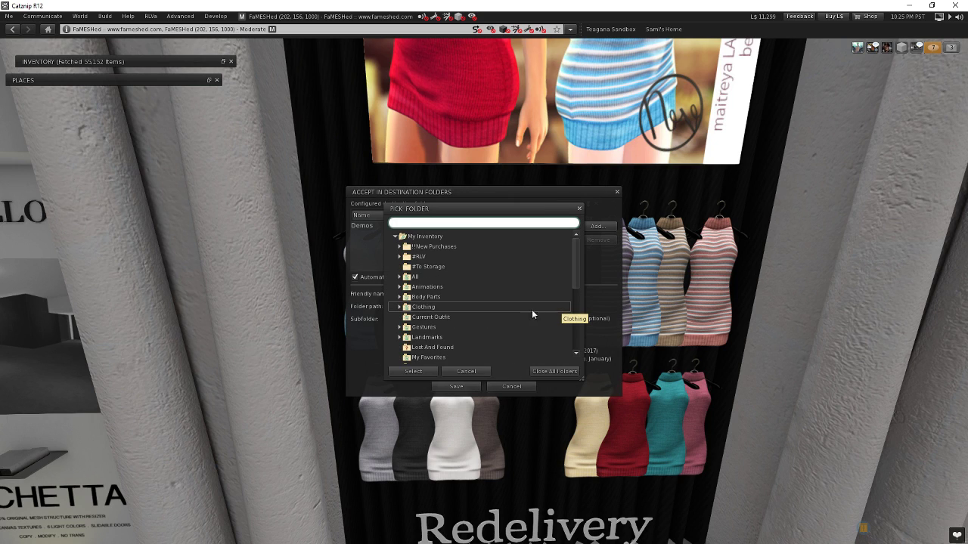
double_click(439, 246)
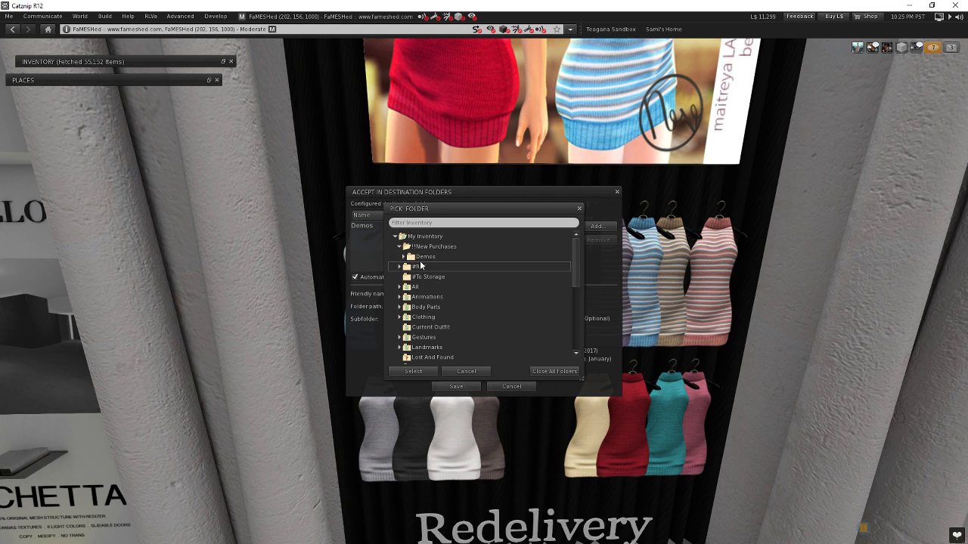
right_click(437, 244)
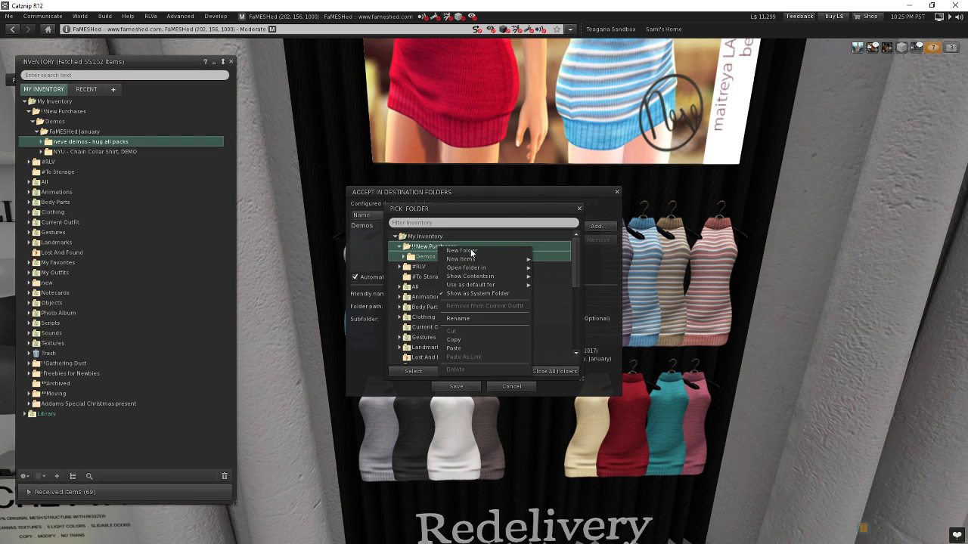
left_click(470, 252)
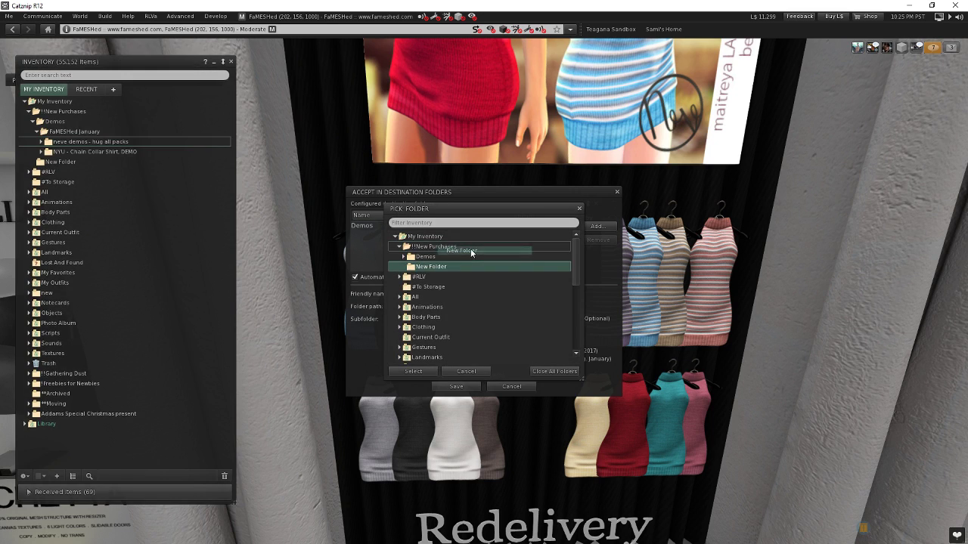
right_click(435, 266)
left_click(462, 334)
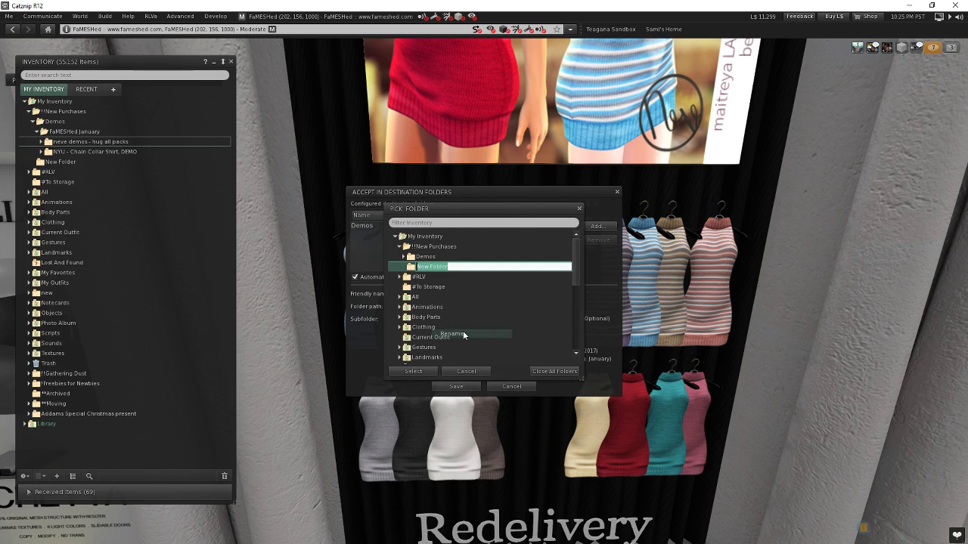
type("Fa")
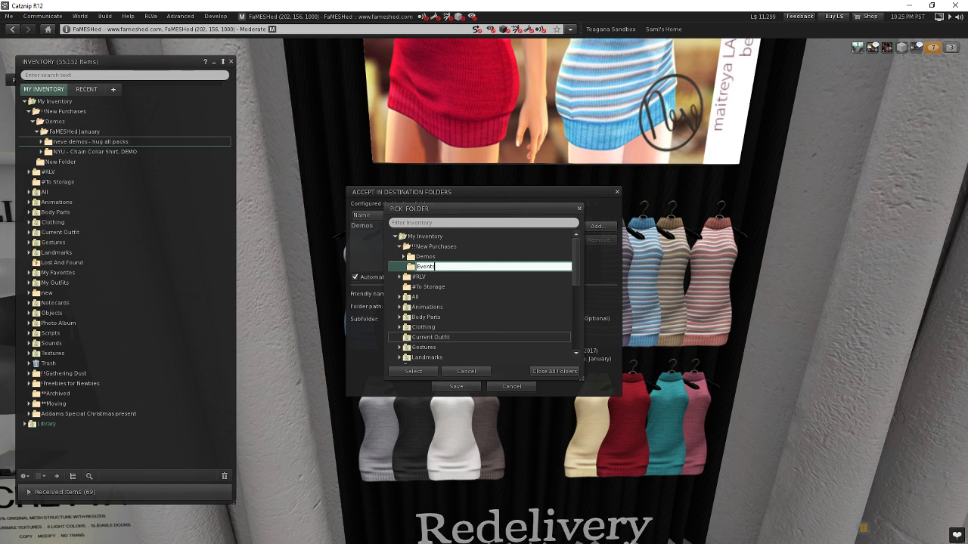
key("Return")
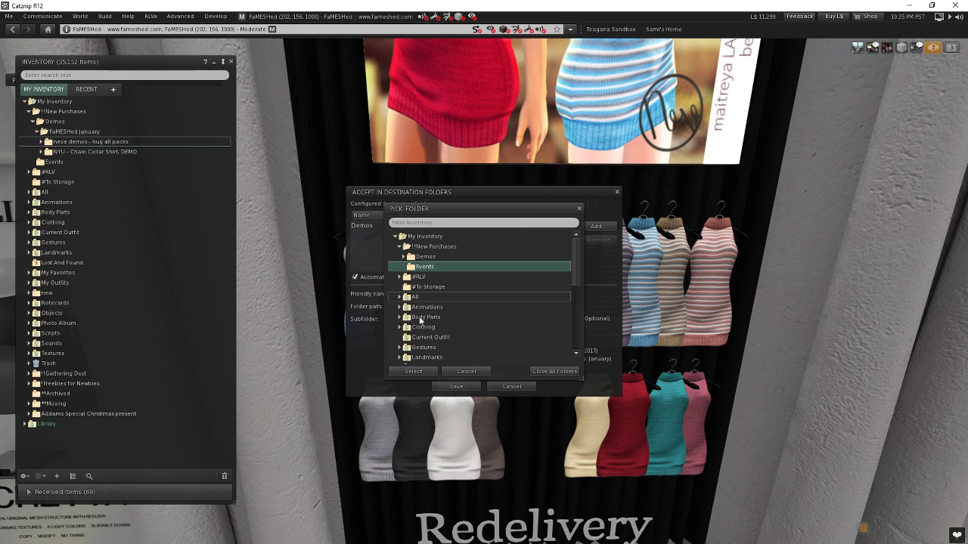
left_click(413, 371)
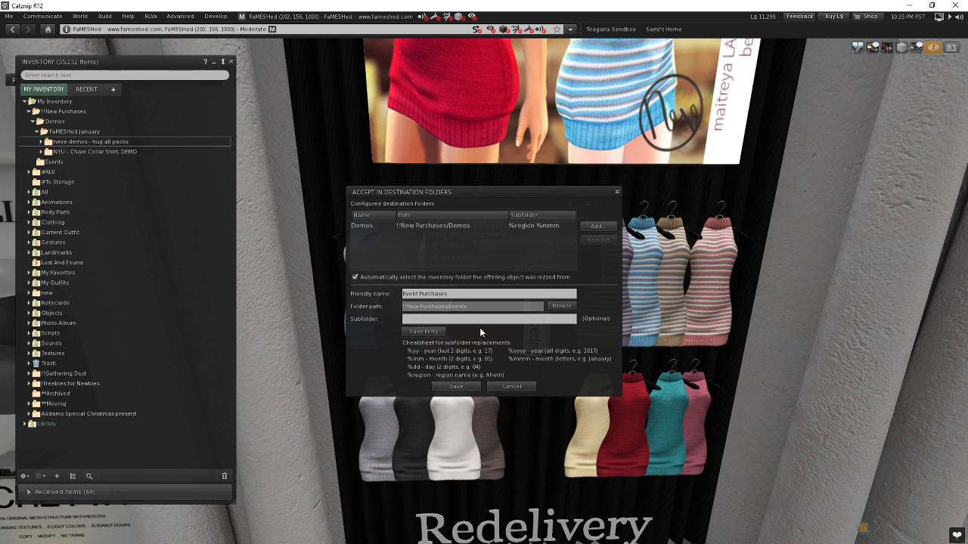
left_click(231, 62)
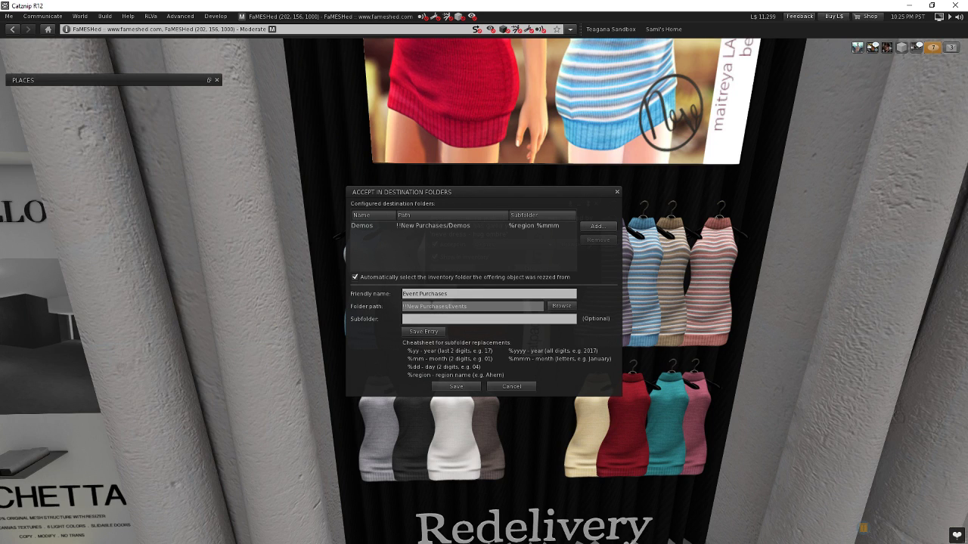
Step: Set the Event Purchases subfolder to %region %mm, then save the entry and the destination list
left_click(442, 321)
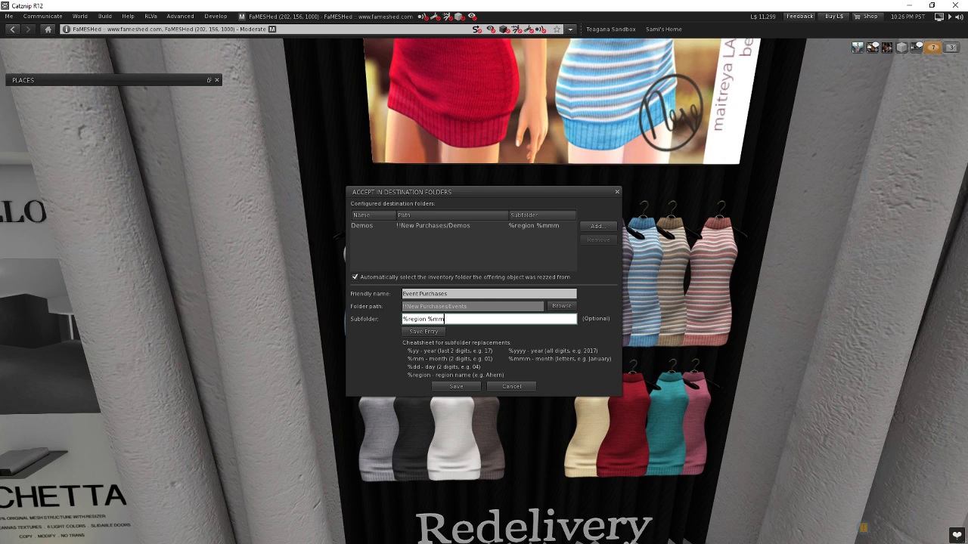
left_click(455, 387)
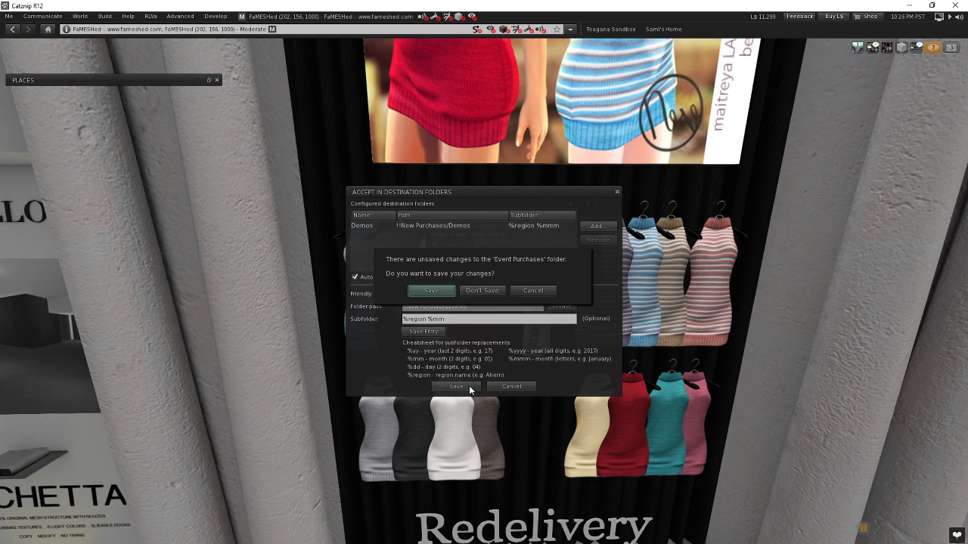
left_click(533, 290)
left_click(423, 331)
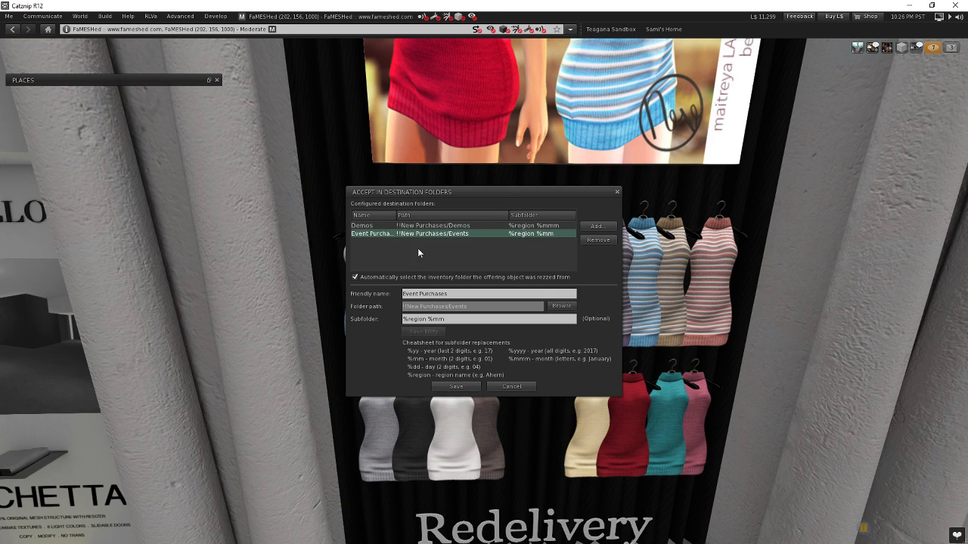
left_click(461, 387)
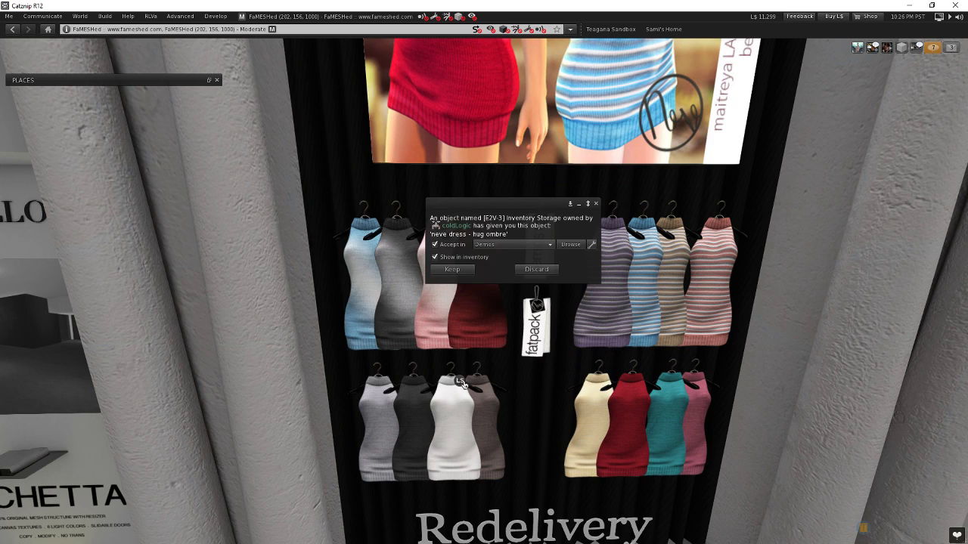
Step: Keep the neve hug ombre dress with Event Purchases as its Accept In destination
left_click(517, 244)
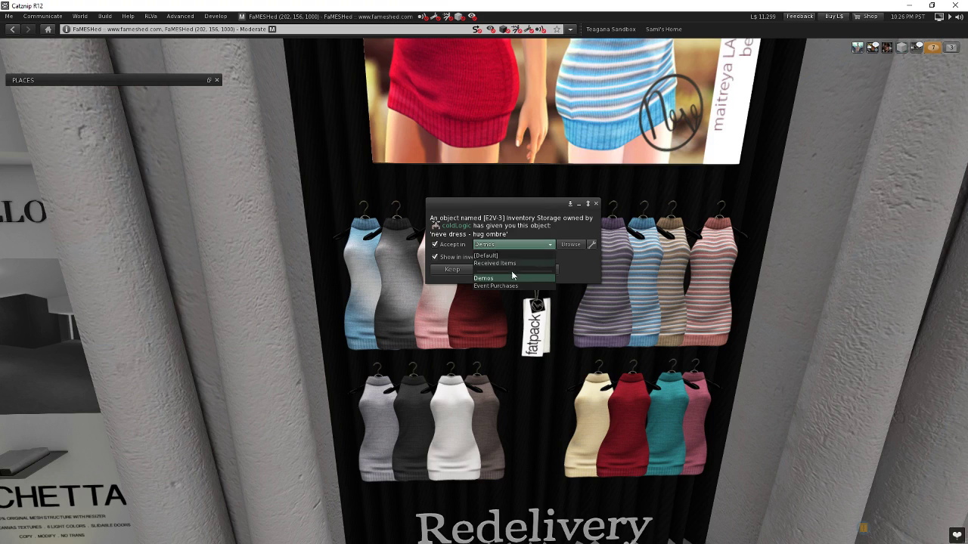
left_click(501, 285)
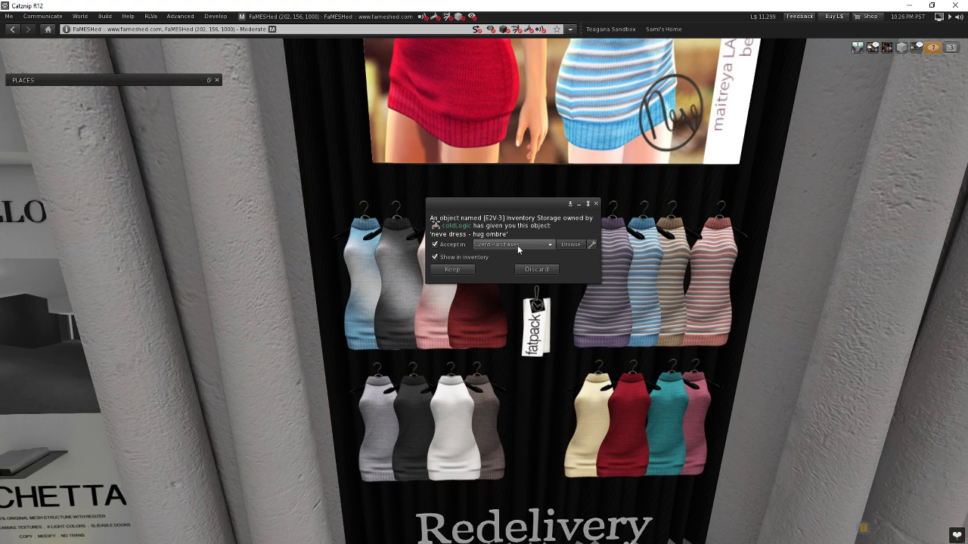
left_click(451, 269)
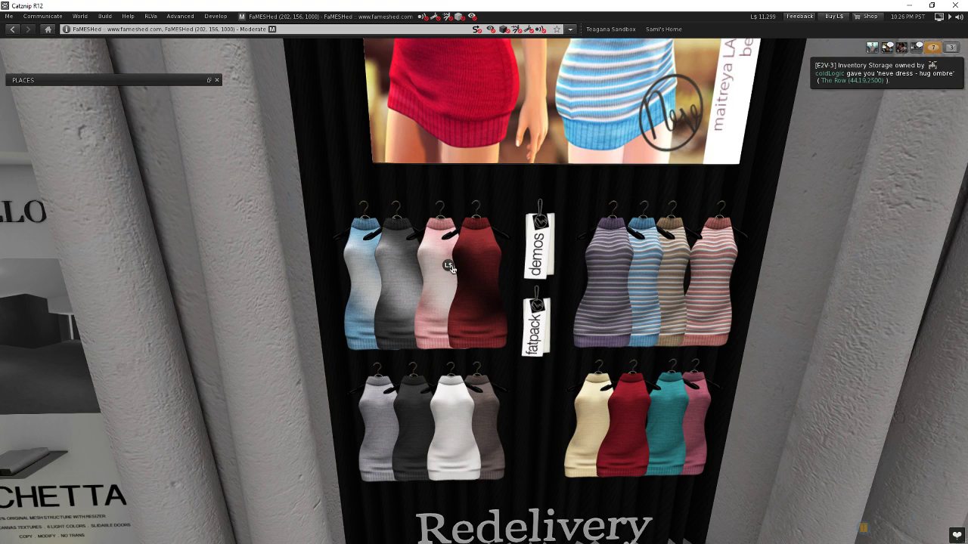
Step: Examine how the purchased dress and the demos are sorted in the Events and Demos folders of the inventory
left_click(11, 17)
left_click(34, 58)
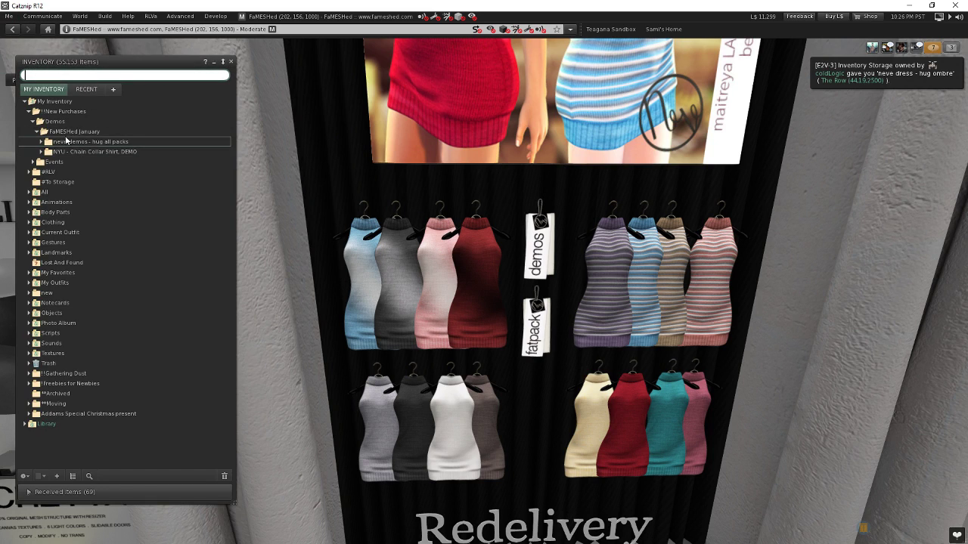
double_click(66, 133)
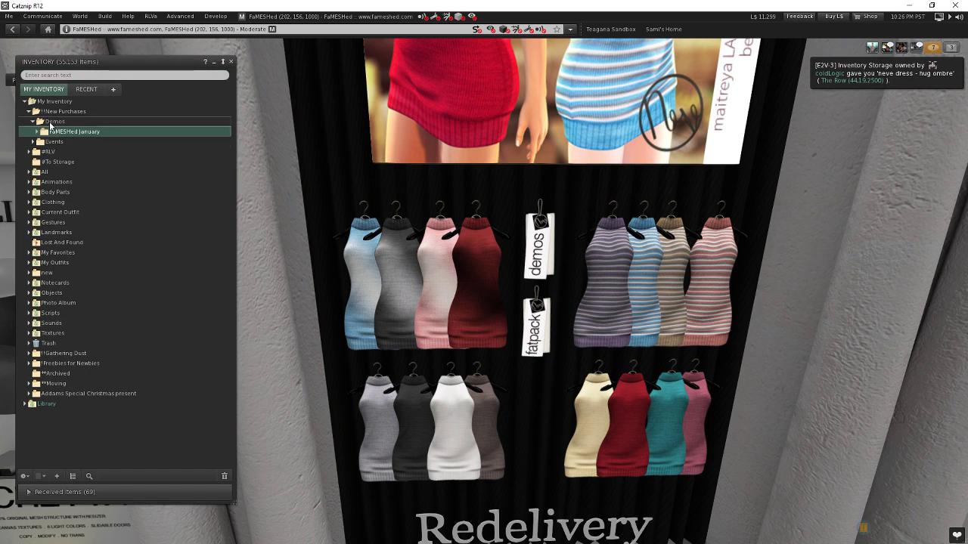
double_click(53, 123)
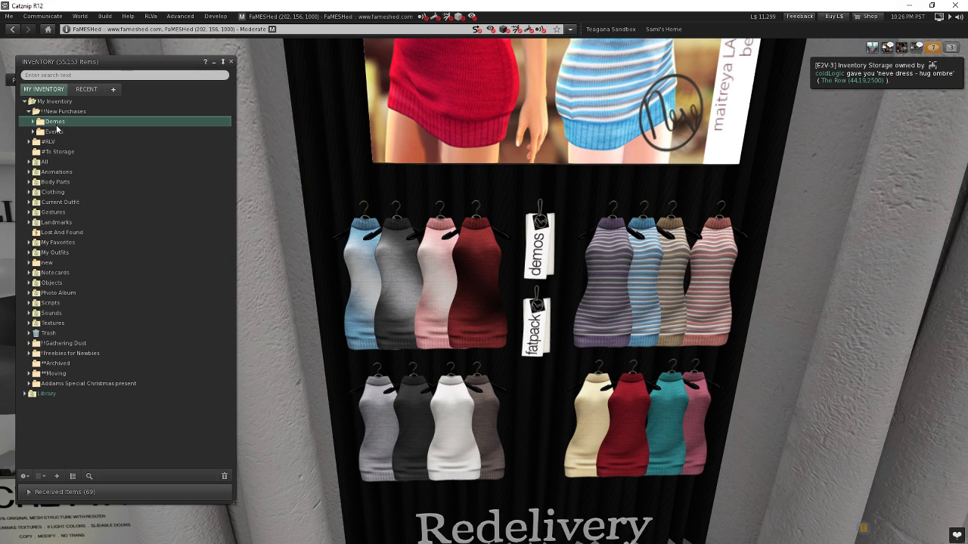
left_click(32, 131)
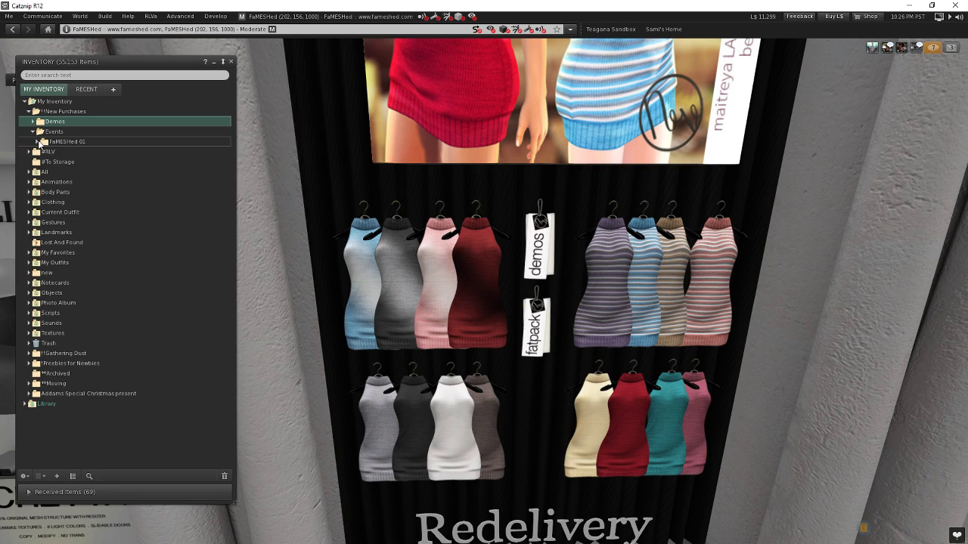
left_click(37, 142)
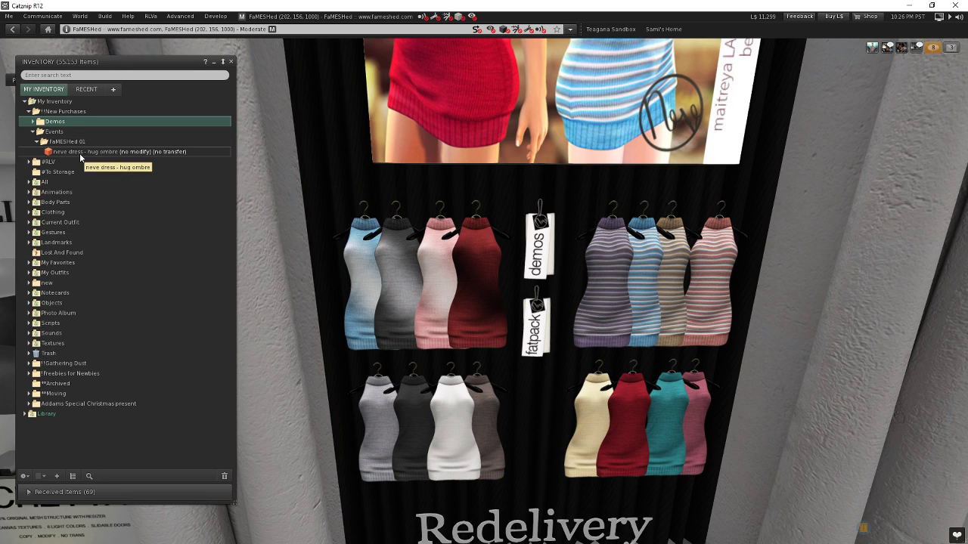
double_click(59, 123)
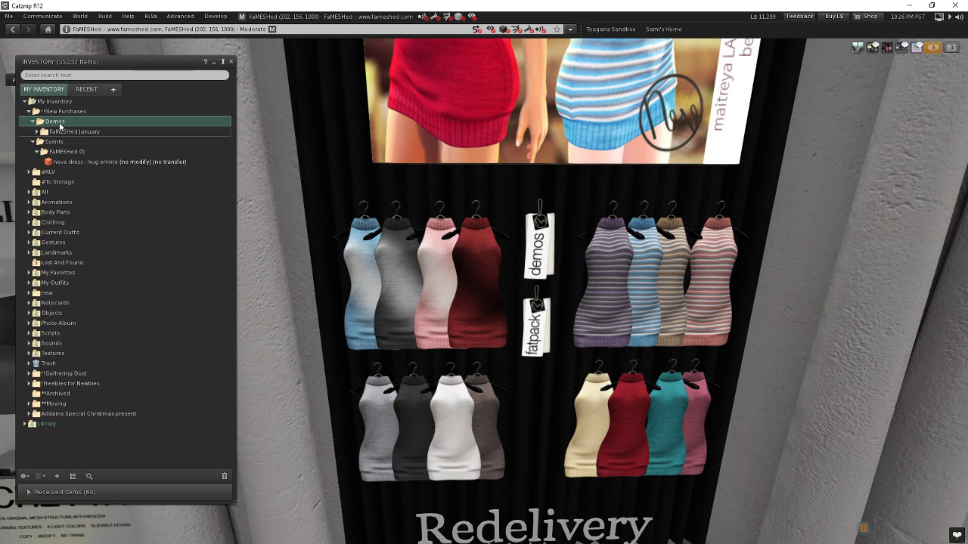
double_click(65, 132)
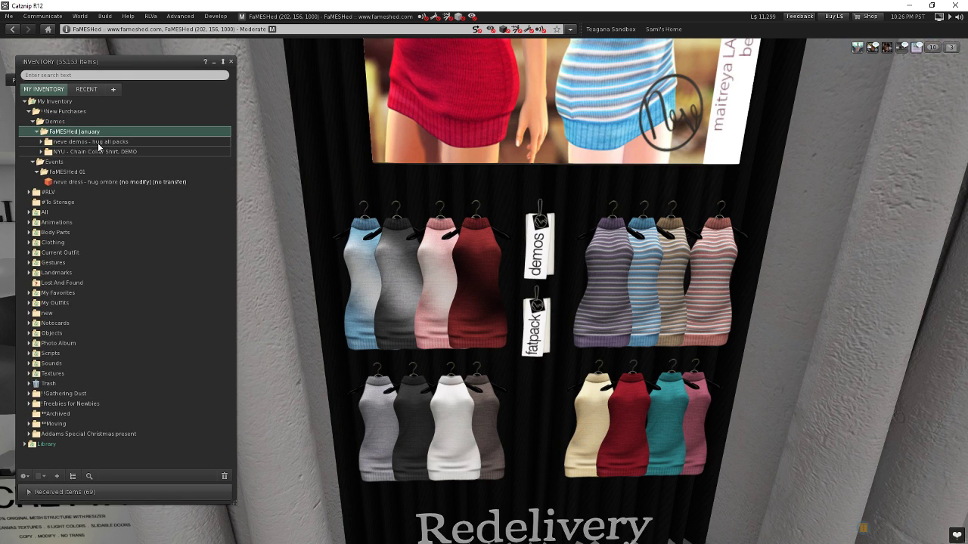
double_click(98, 142)
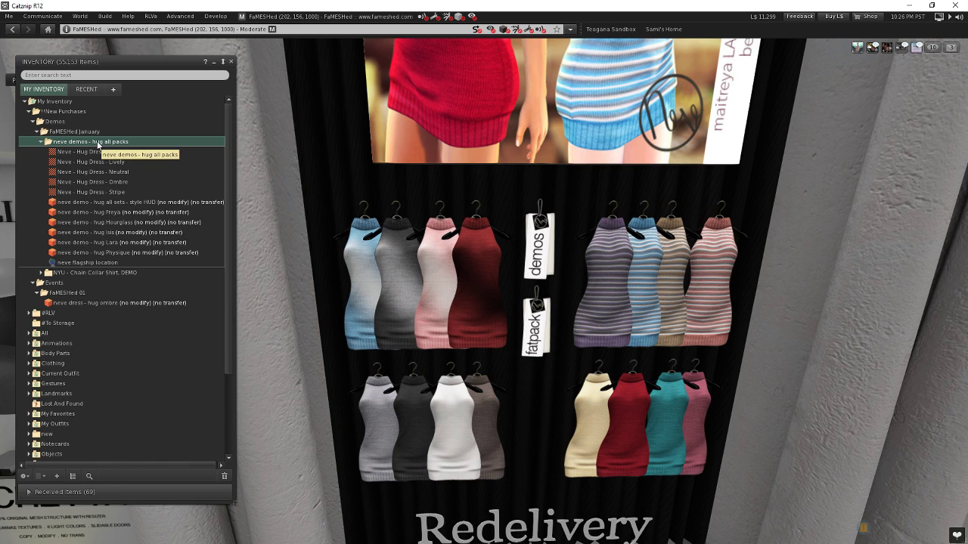
double_click(98, 142)
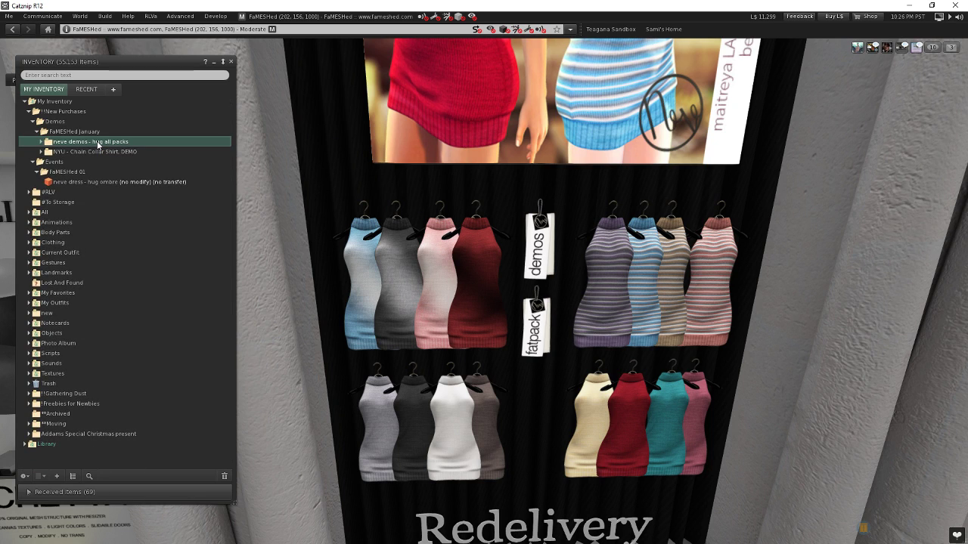
Step: Teleport to the home location and walk the avatar round to face the open wooden floor
left_click(47, 29)
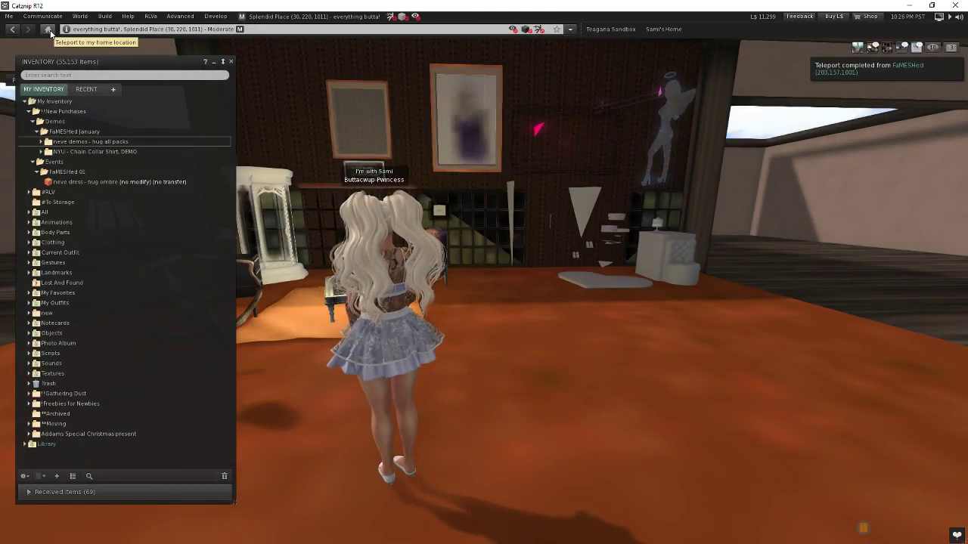
key("Up")
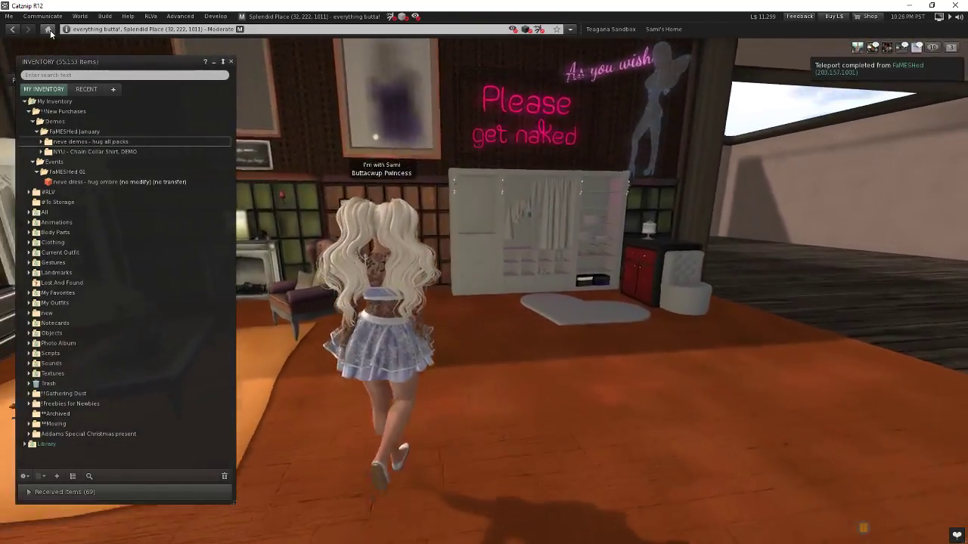
key("Up")
key("Right")
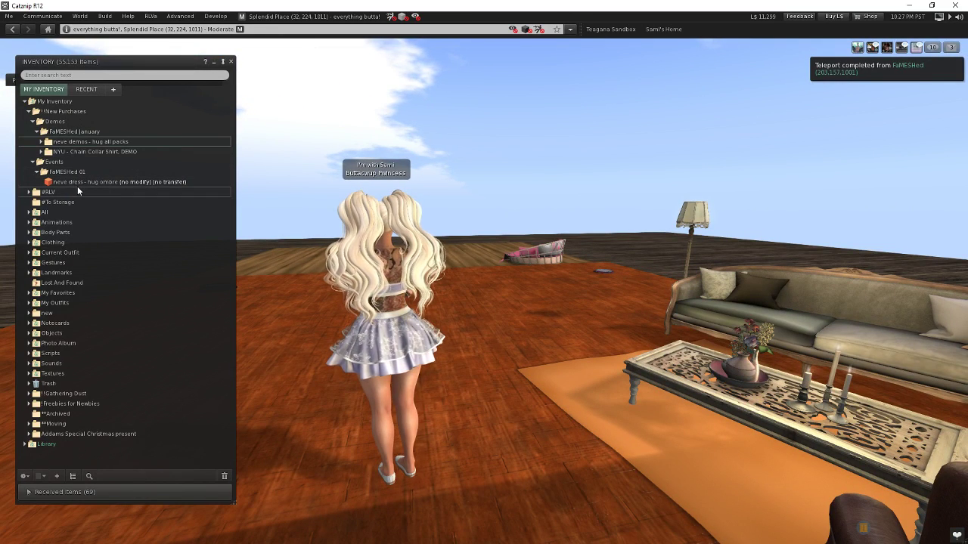
Step: Rez the neve dress - hug ombre box from the FaMESHed 01 folder onto the floor beside the avatar and unpack it
left_click(76, 182)
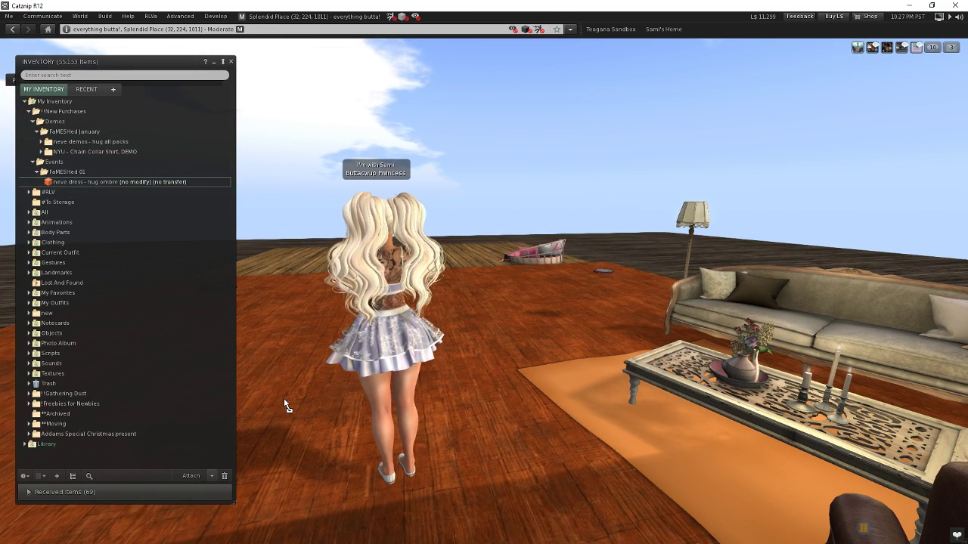
left_click_drag(285, 406, 286, 406)
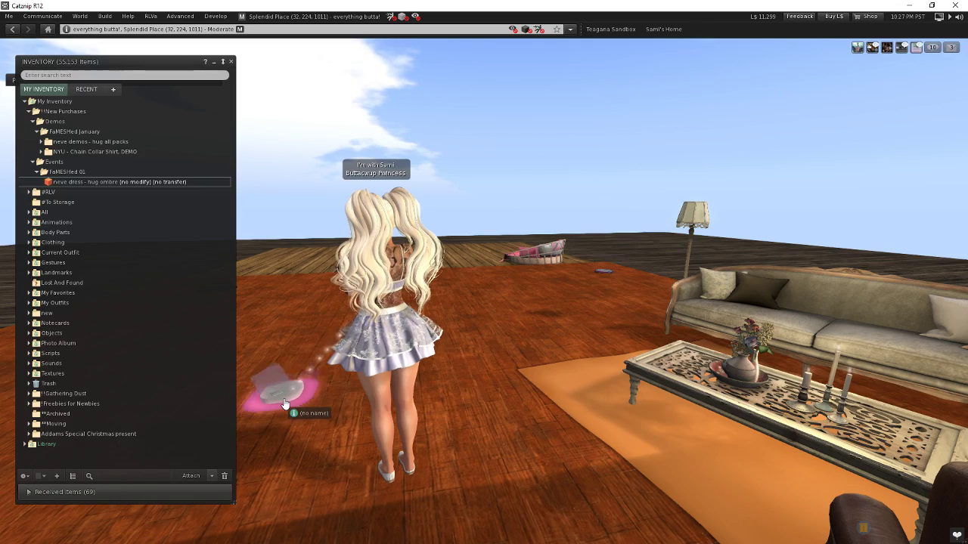
left_click(283, 394, "alt")
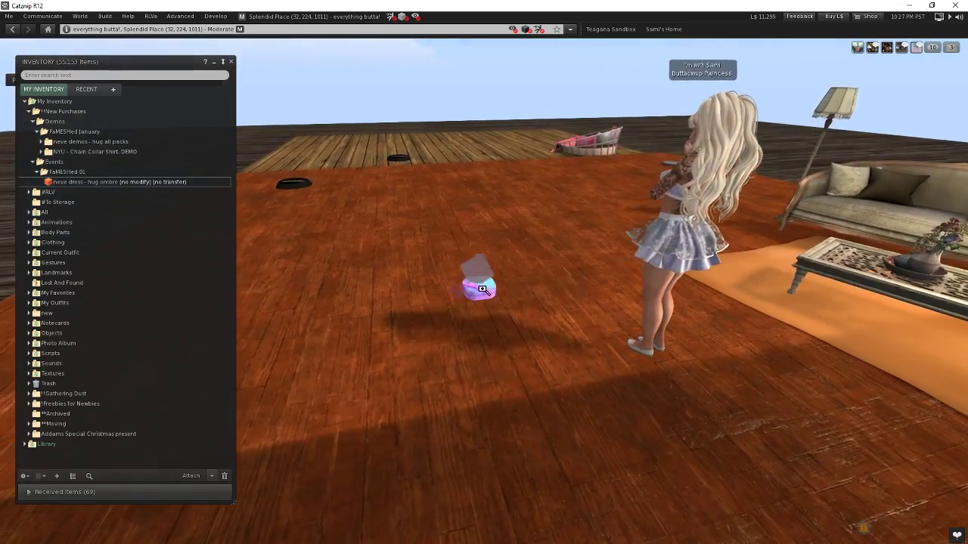
left_click_drag(482, 289, 485, 301)
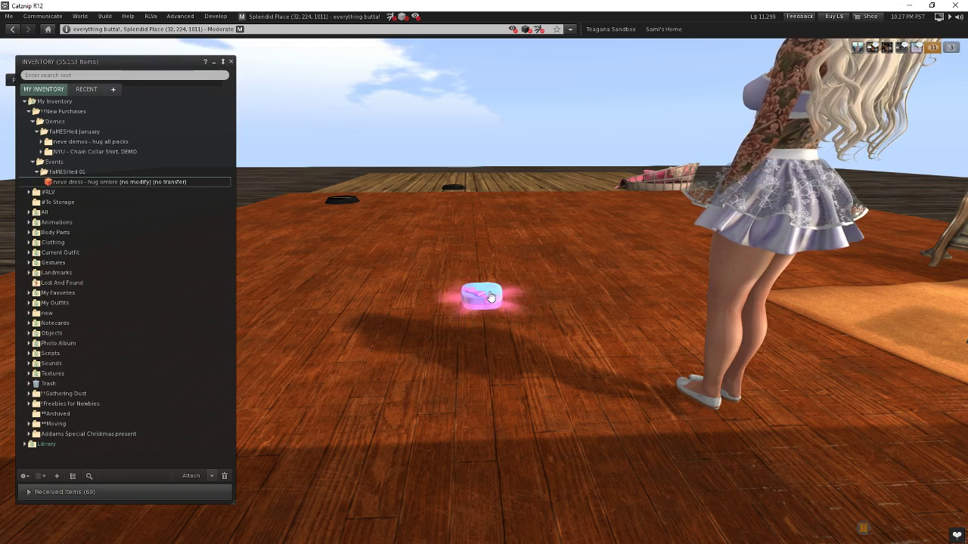
left_click(490, 296)
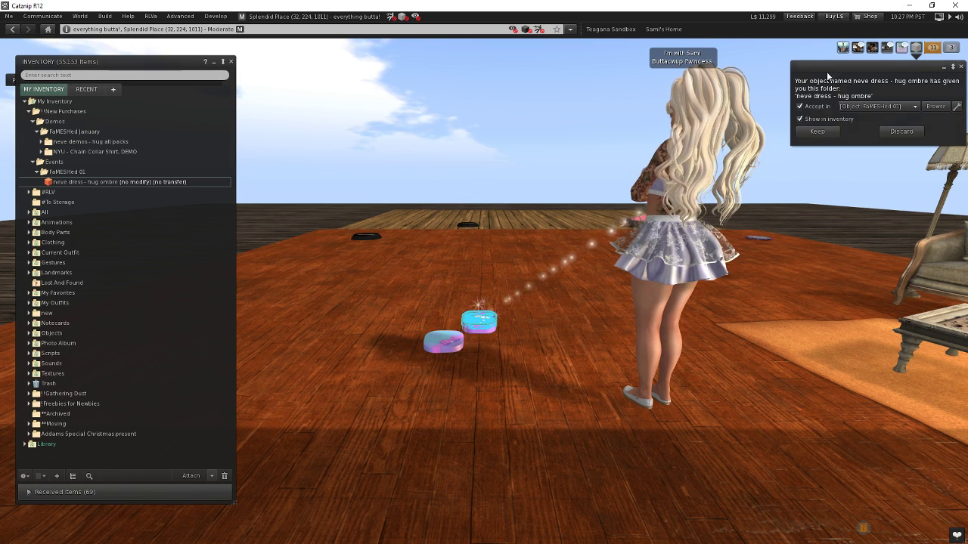
Step: Keep the unpacked neve dress - hug ombre folder with [Object: FaMESHed 01] as its Accept In destination, and select it in the inventory
left_click_drag(815, 78, 361, 168)
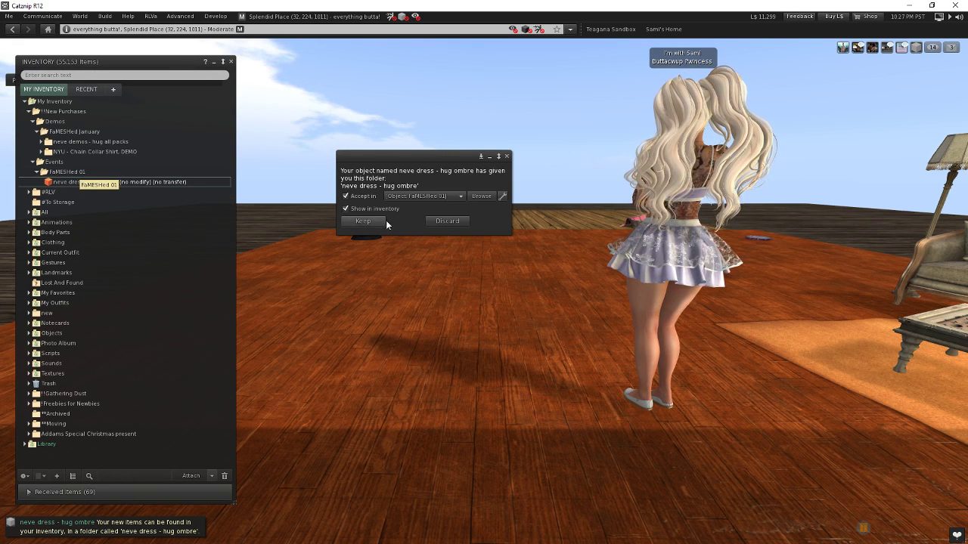
left_click(464, 194)
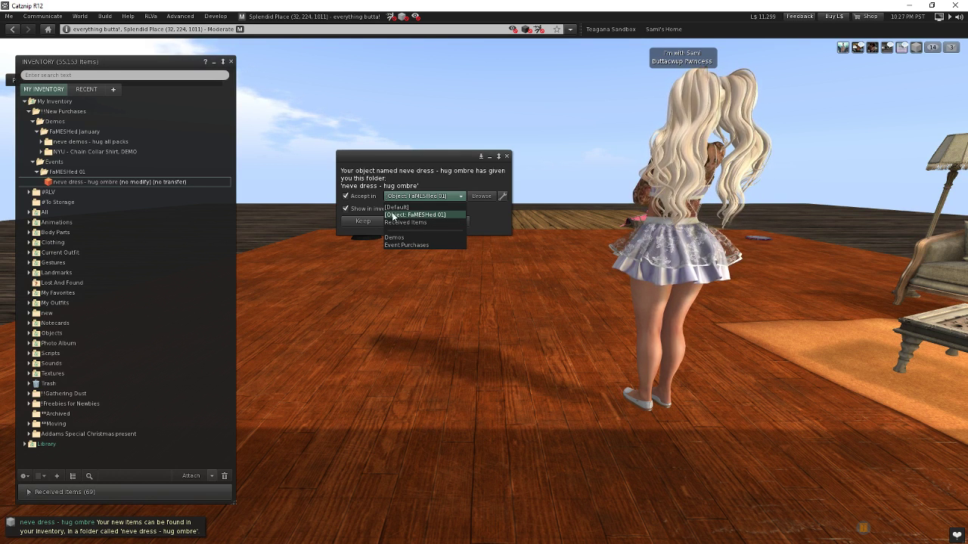
left_click(394, 216)
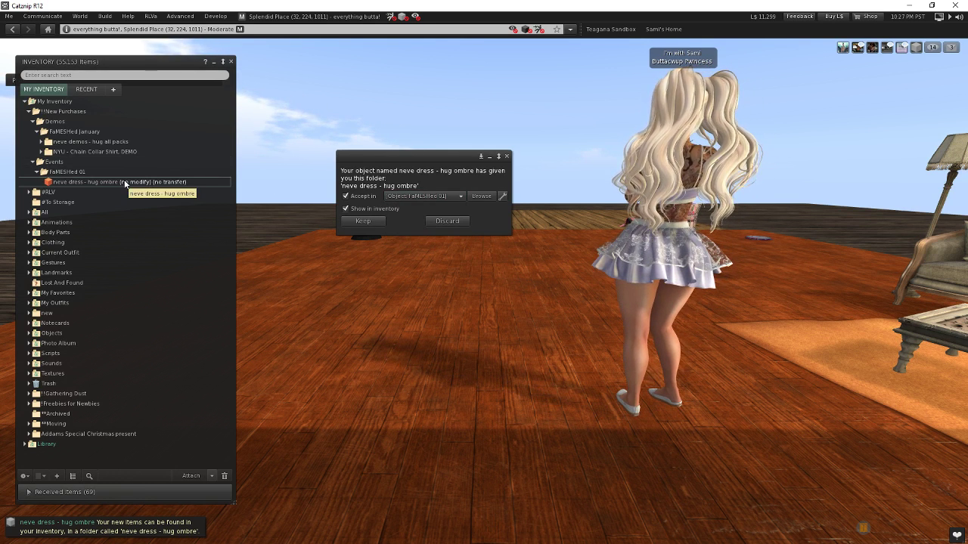
left_click(360, 222)
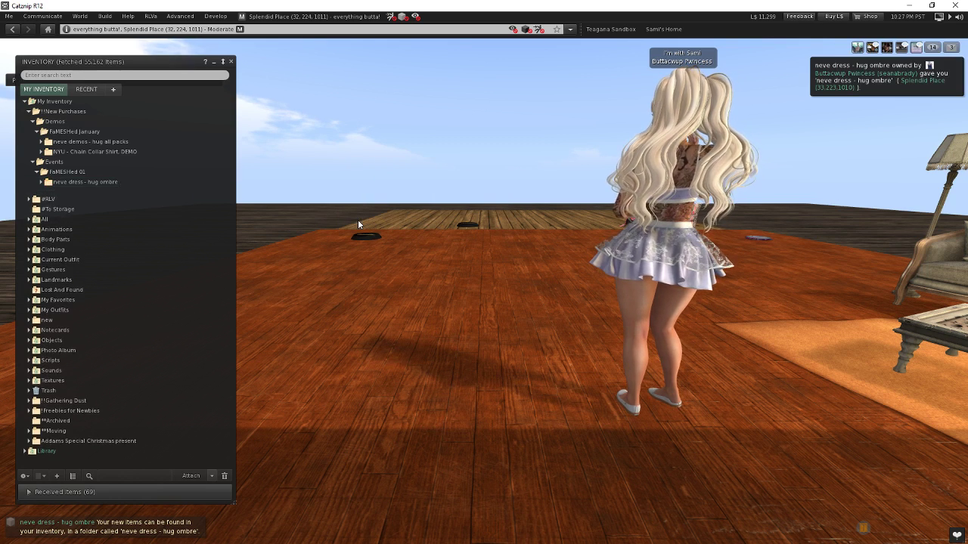
left_click(73, 182)
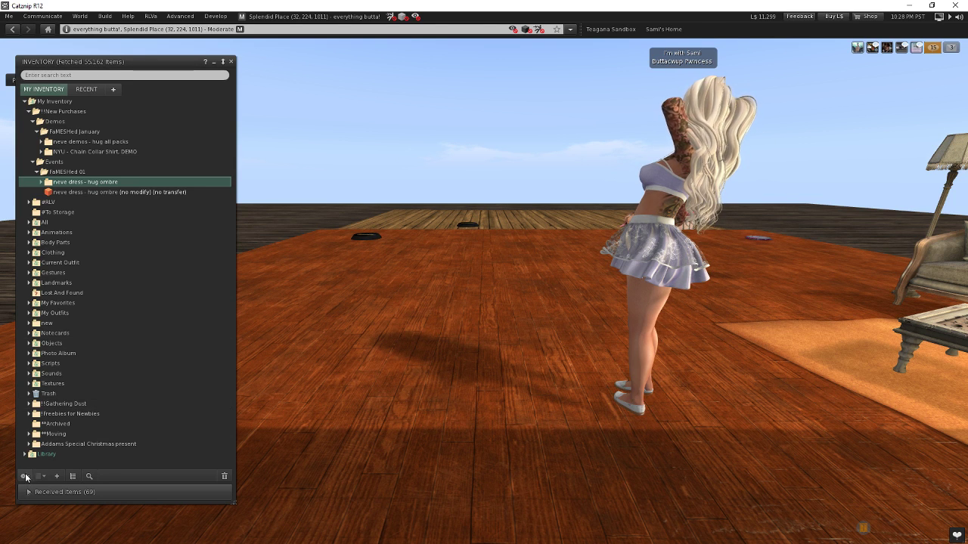
Step: Open the configuration of the Accept In destination folders from the inventory
left_click(25, 478)
left_click(110, 414)
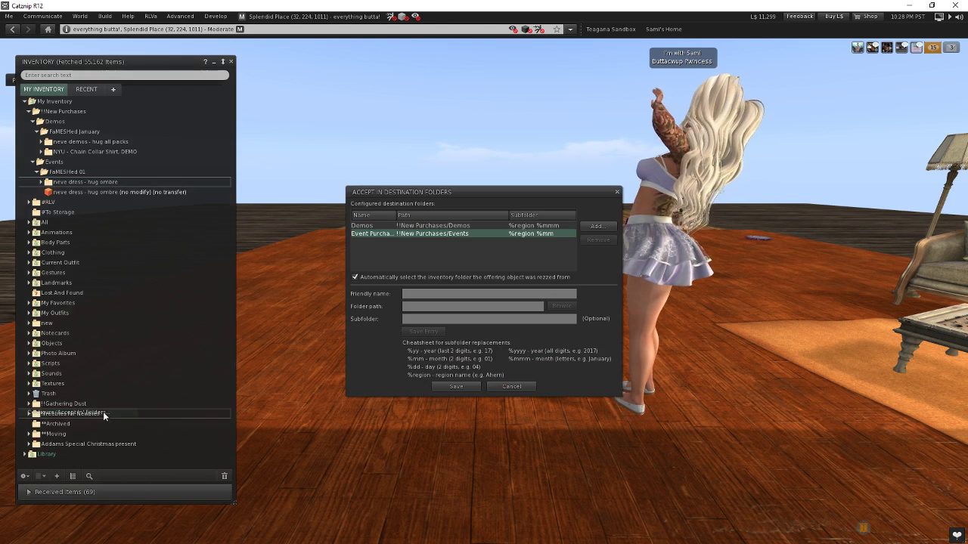